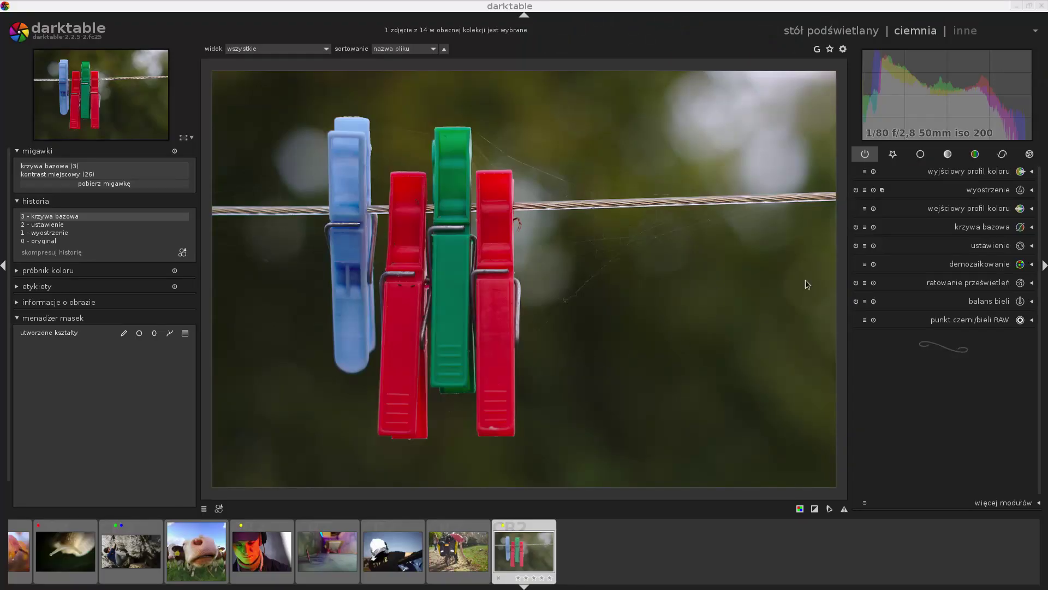
Browse the active and favourites module groups, ending on the basic group tab.
{"action": "left_click", "coordinate": [893, 154]}
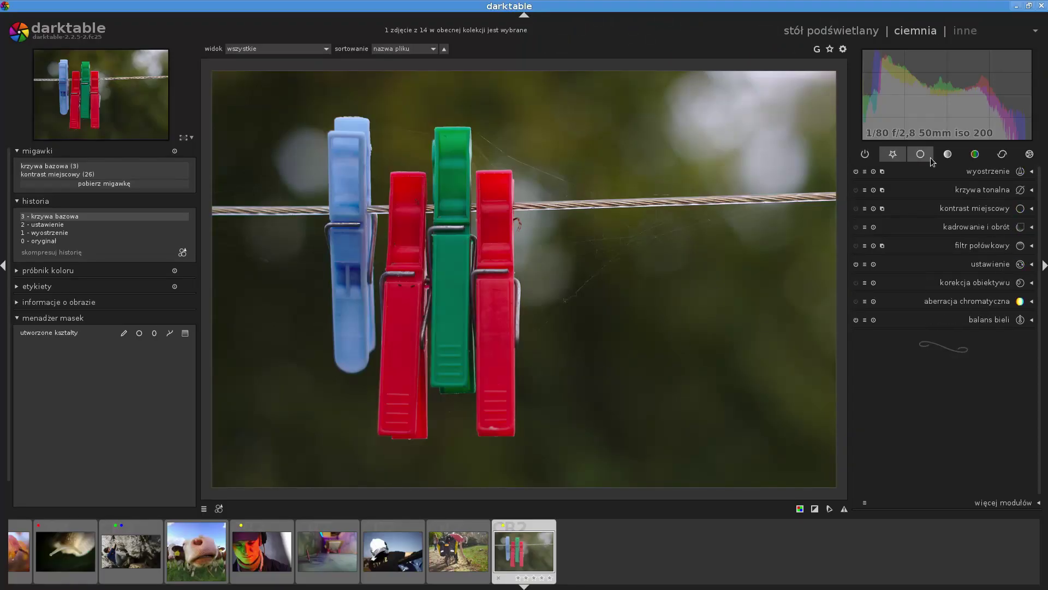
{"action": "left_click", "coordinate": [866, 154]}
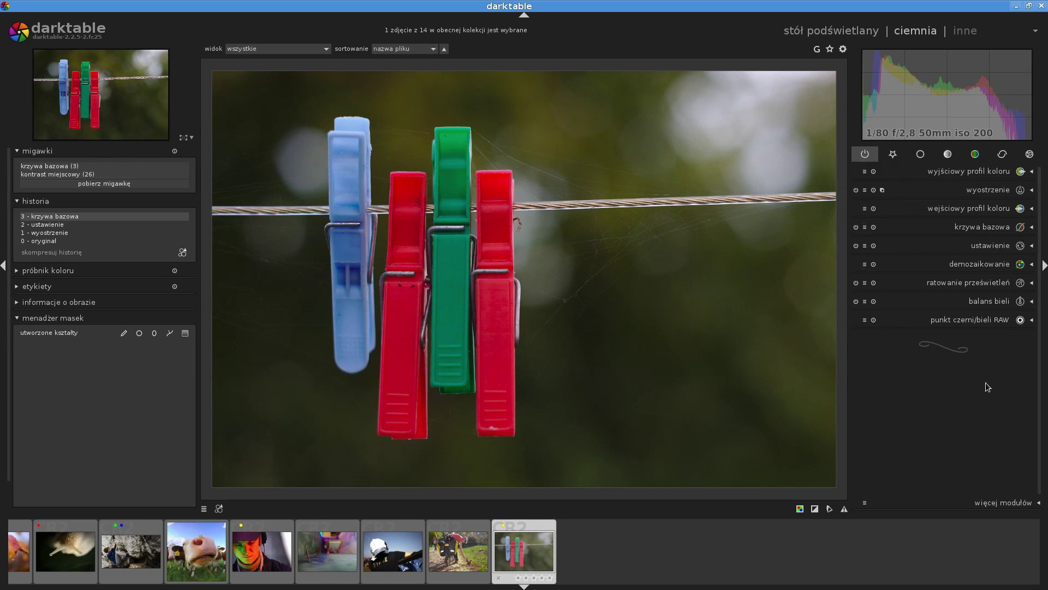
{"action": "left_click", "coordinate": [1032, 303]}
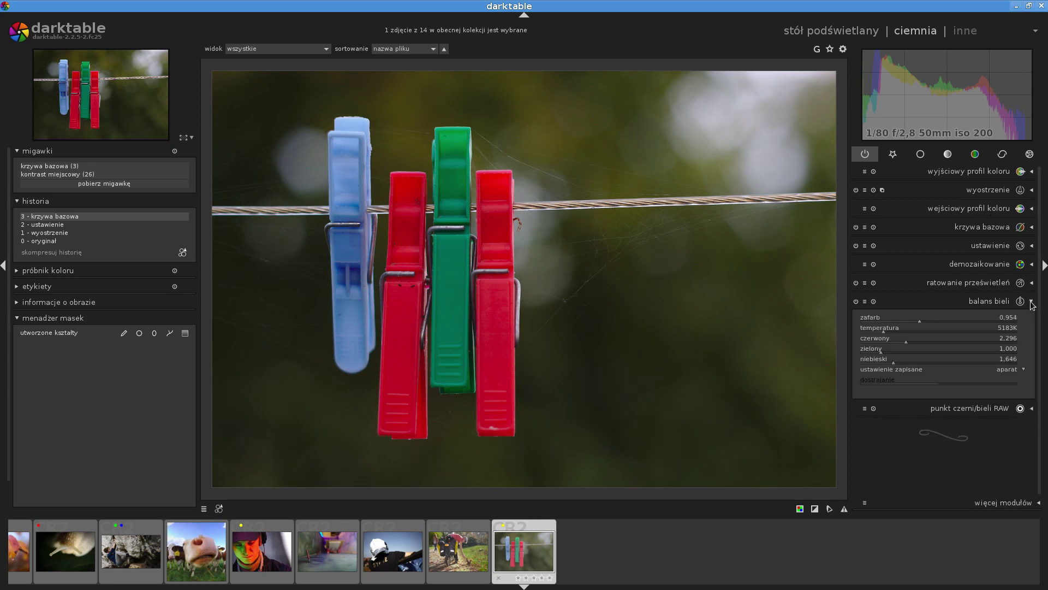
{"action": "left_click", "coordinate": [901, 156]}
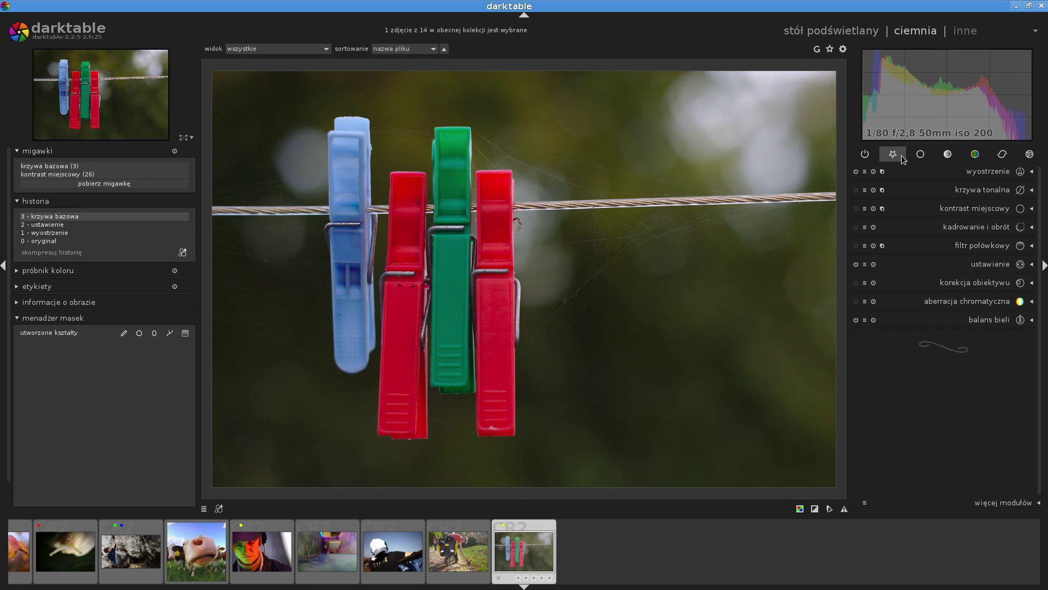
{"action": "left_click", "coordinate": [919, 153]}
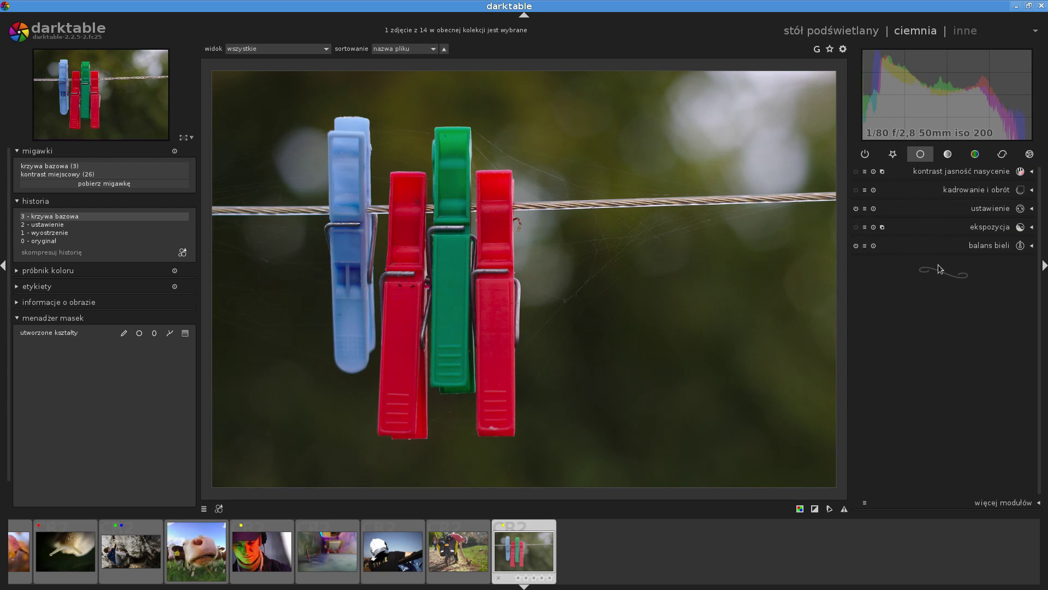
In the more-modules list, star and then unstar kontrast jasność nasycenie.
{"action": "left_click", "coordinate": [1029, 505]}
{"action": "scroll", "coordinate": [981, 481], "scroll_direction": "down", "scroll_amount": 5}
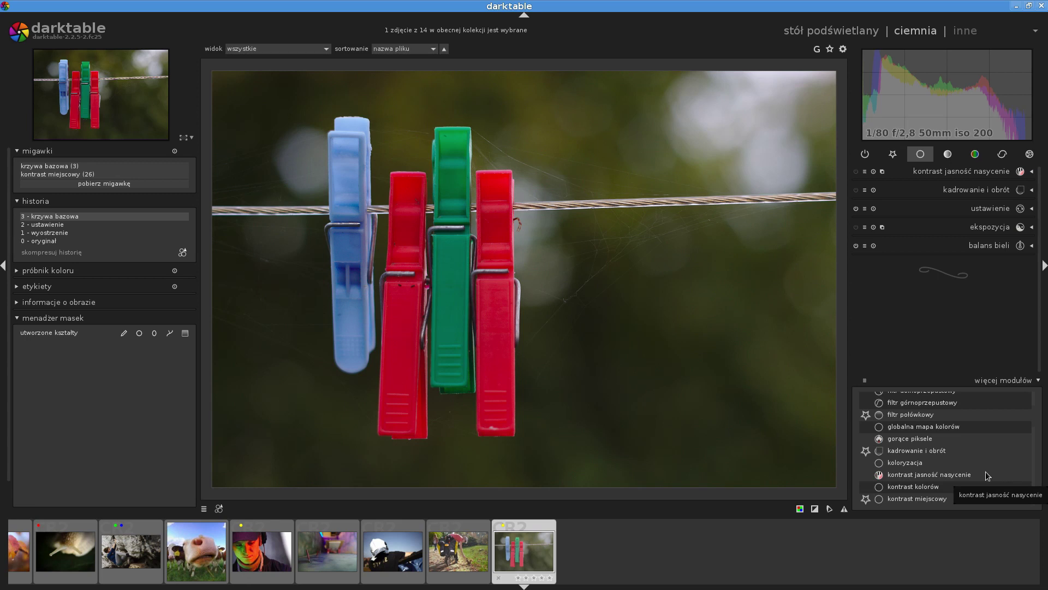
{"action": "left_click", "coordinate": [867, 474]}
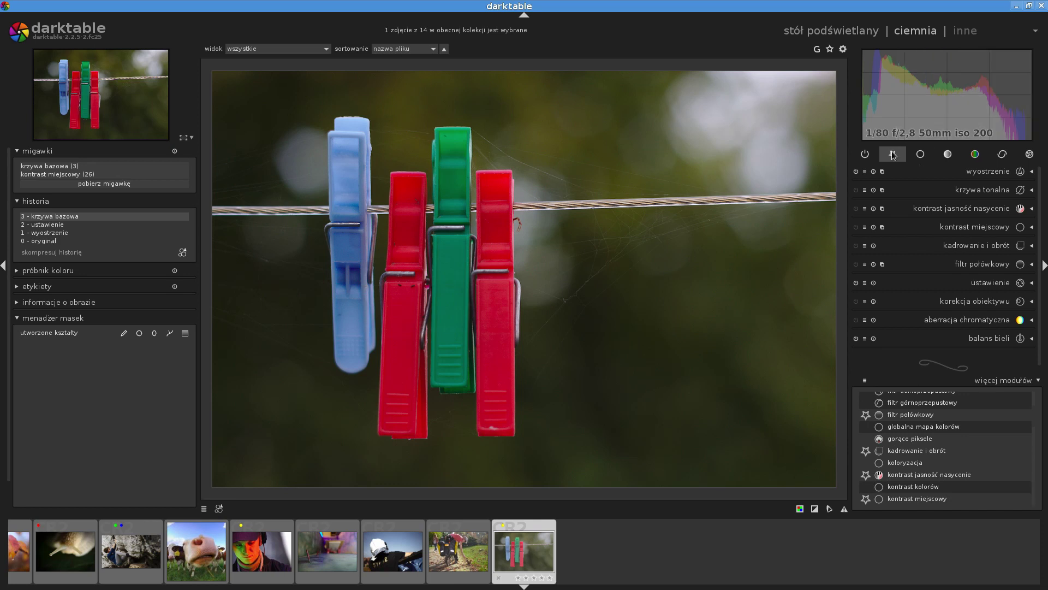
{"action": "left_click", "coordinate": [942, 476]}
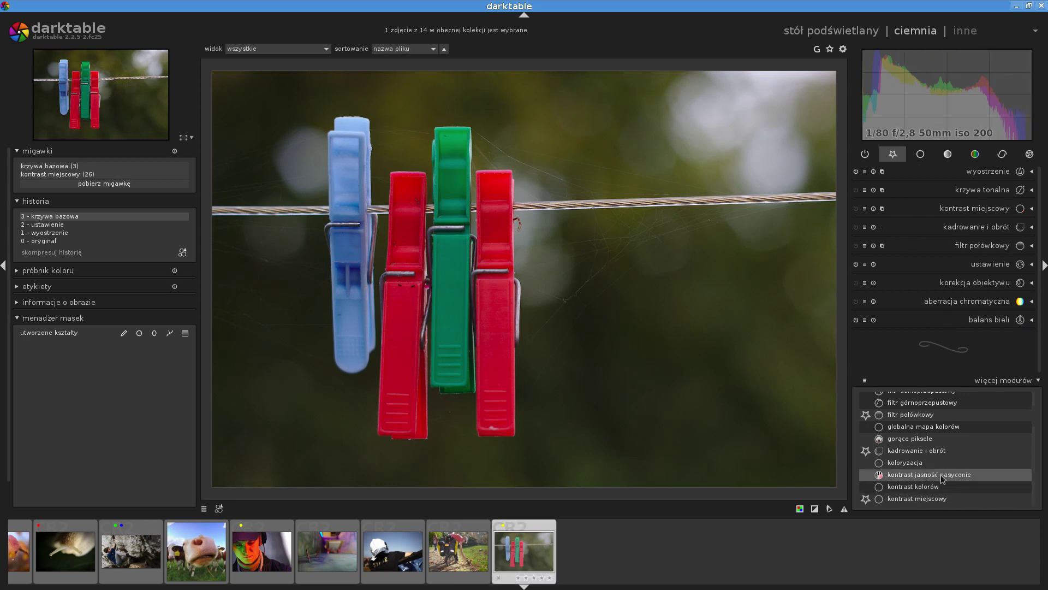
Add kontrast jasność nasycenie to the basic group tab and expand its controls.
{"action": "left_click", "coordinate": [920, 154]}
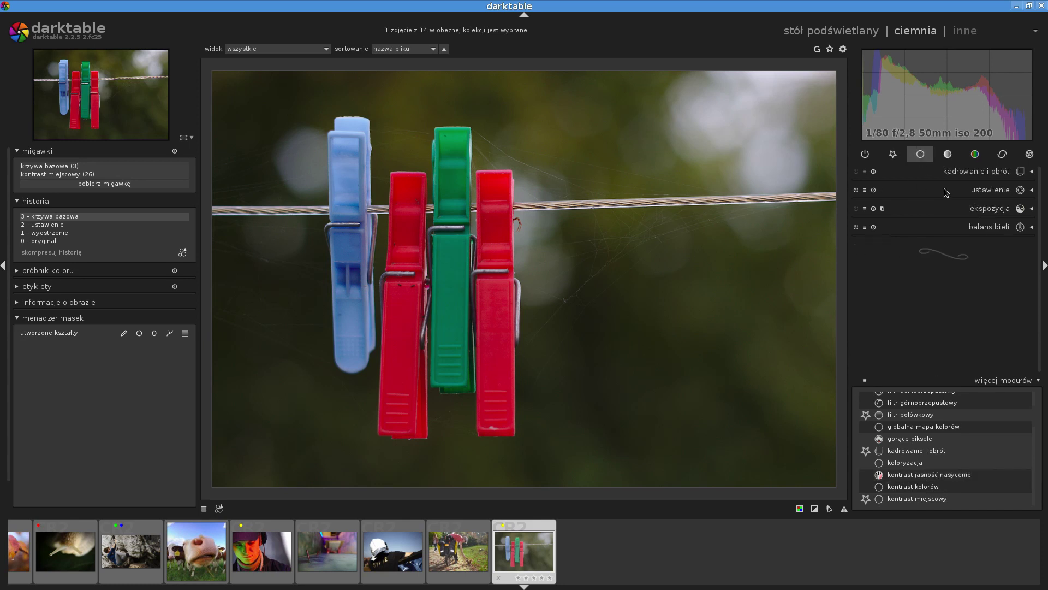
{"action": "left_click", "coordinate": [923, 156]}
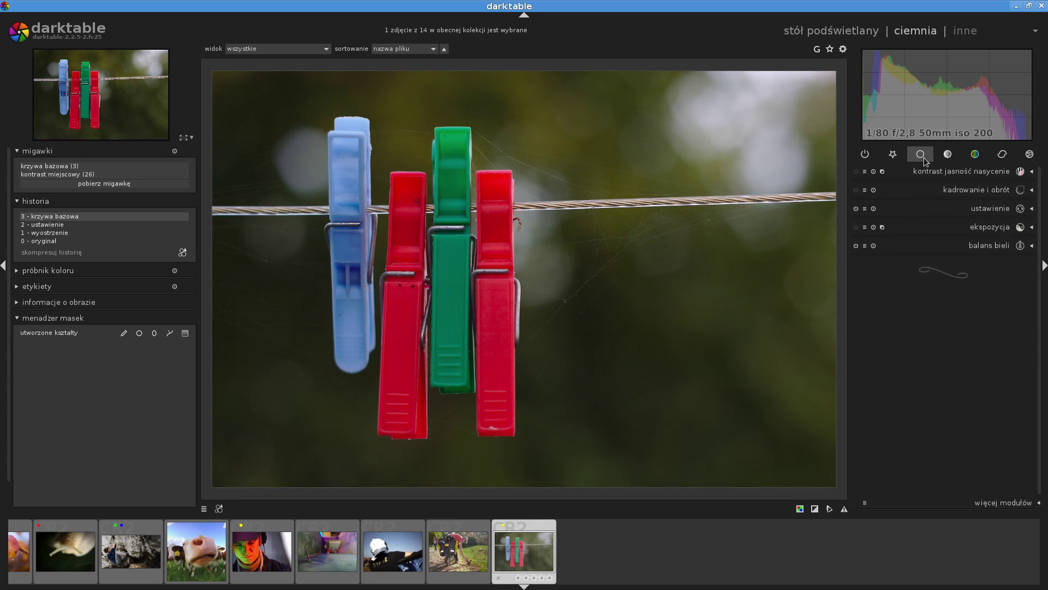
{"action": "left_click", "coordinate": [924, 158]}
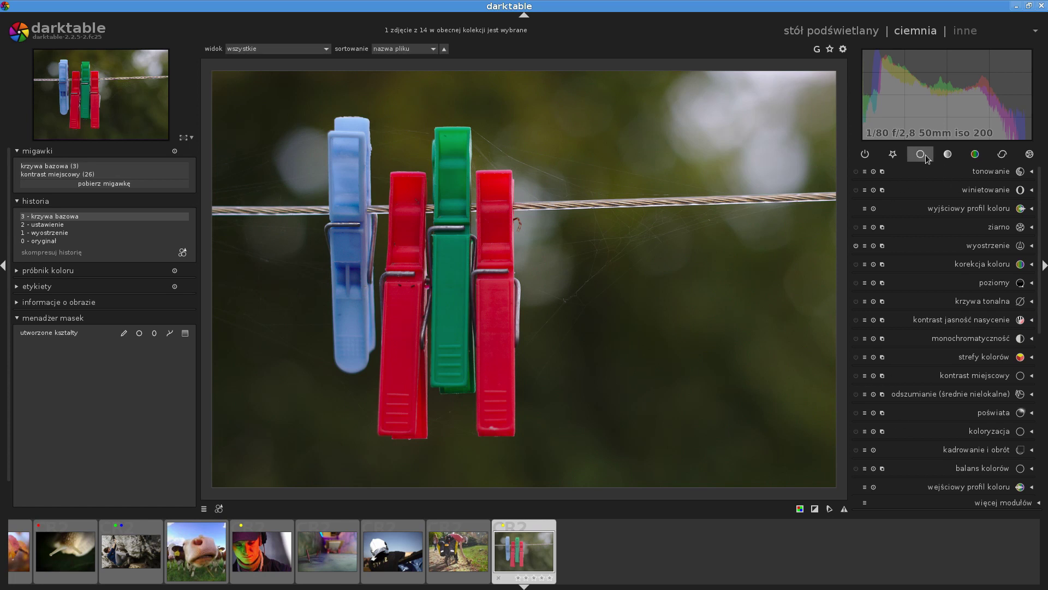
{"action": "left_click", "coordinate": [926, 155]}
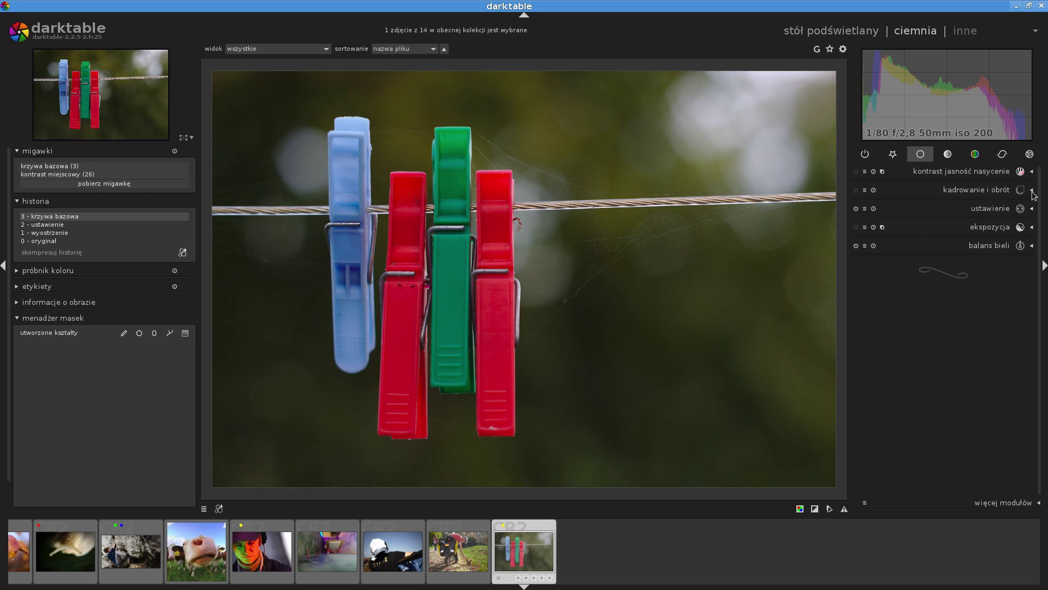
{"action": "left_click", "coordinate": [1032, 172]}
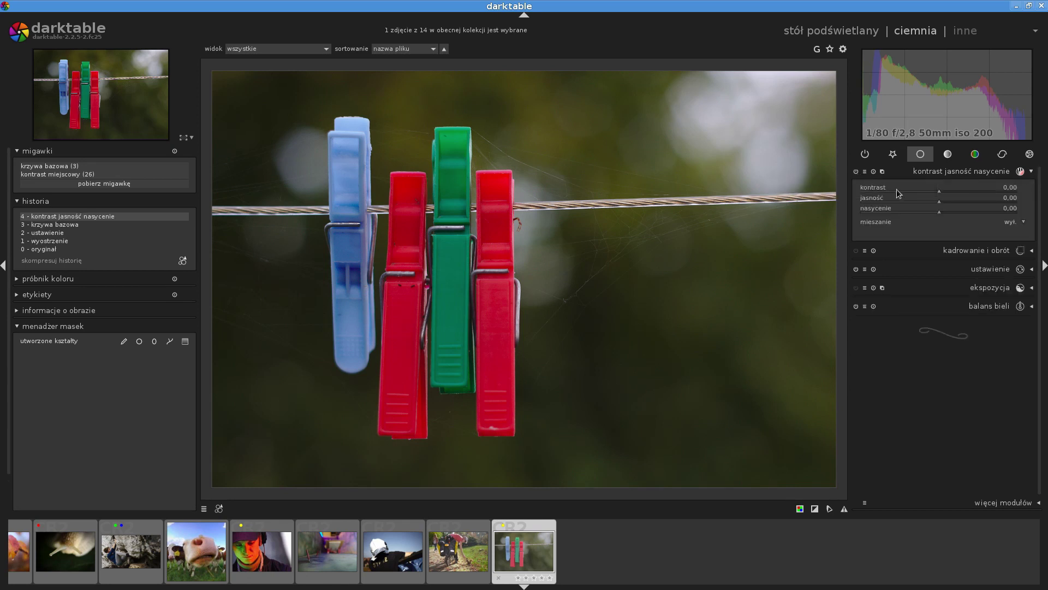
Set jasność to 0,17 and kontrast to 0,05 in kontrast jasność nasycenie.
{"action": "left_click_drag", "start_coordinate": [939, 202], "coordinate": [954, 201]}
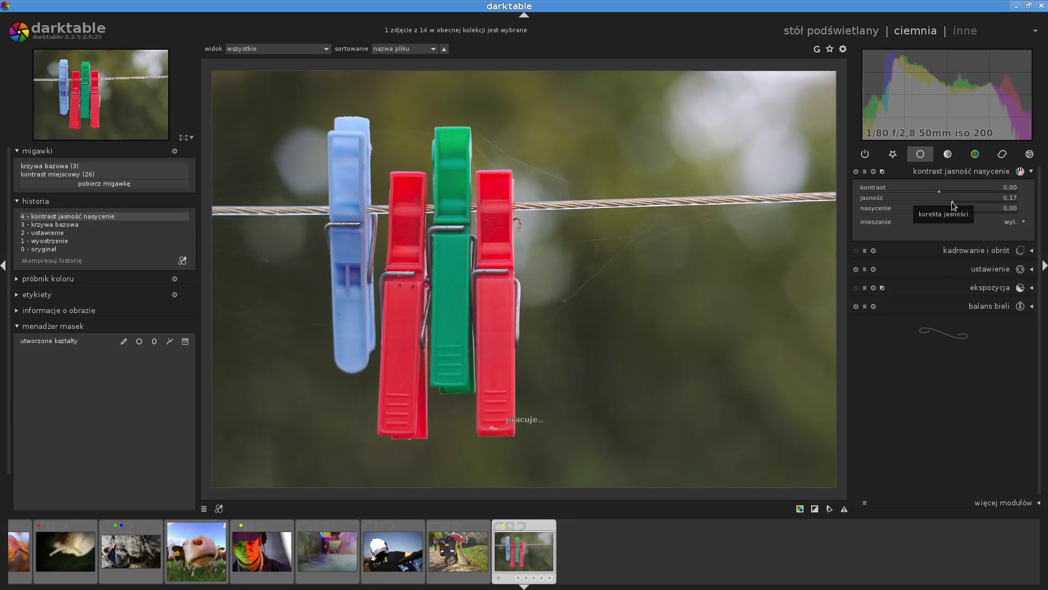
{"action": "scroll", "coordinate": [952, 202], "scroll_direction": "down", "scroll_amount": 1}
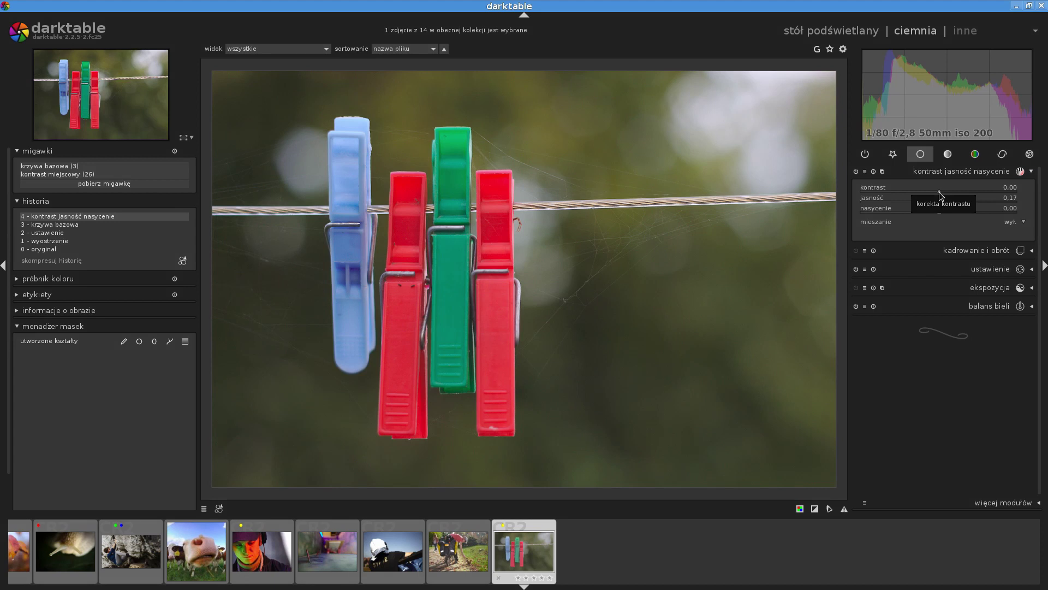
{"action": "right_click", "coordinate": [939, 192]}
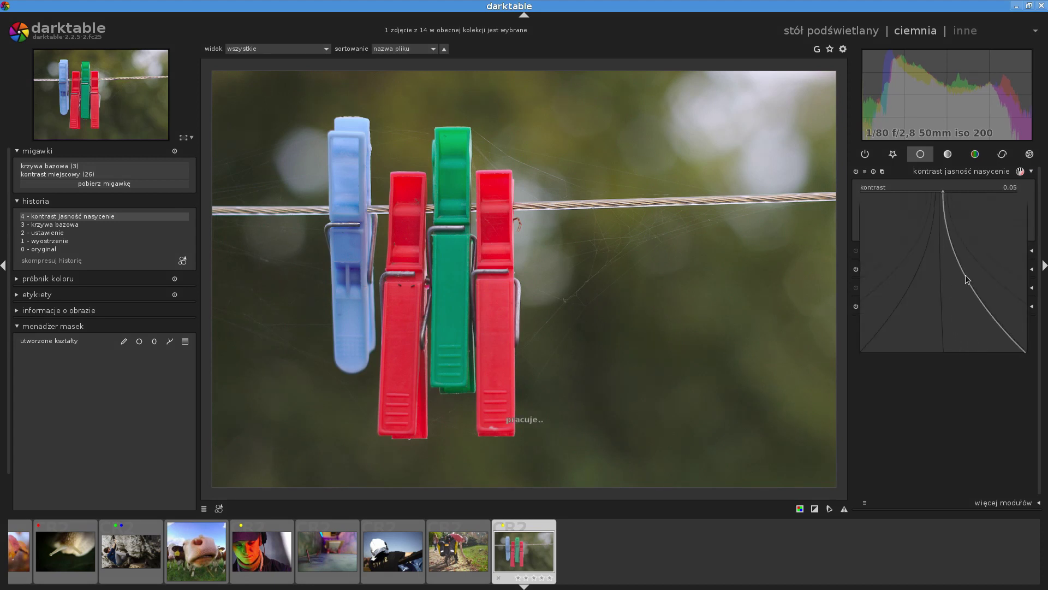
{"action": "left_click", "coordinate": [965, 274]}
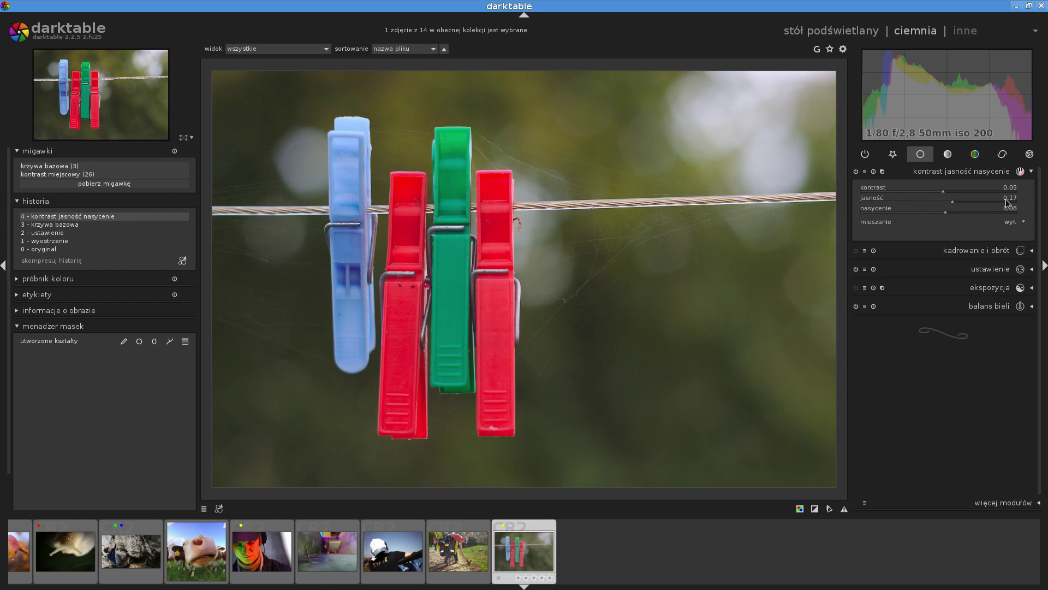
{"action": "left_click", "coordinate": [1031, 173]}
{"action": "left_click", "coordinate": [1032, 191]}
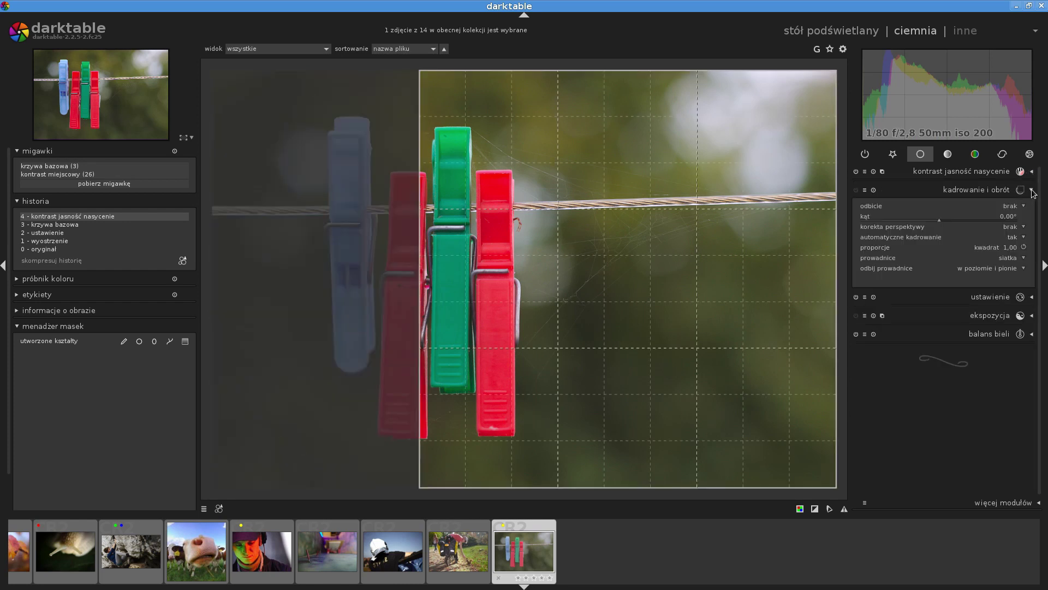
Crop at original image proportions with rule-of-thirds guides, and rotate by 23.56°.
{"action": "left_click", "coordinate": [1011, 248]}
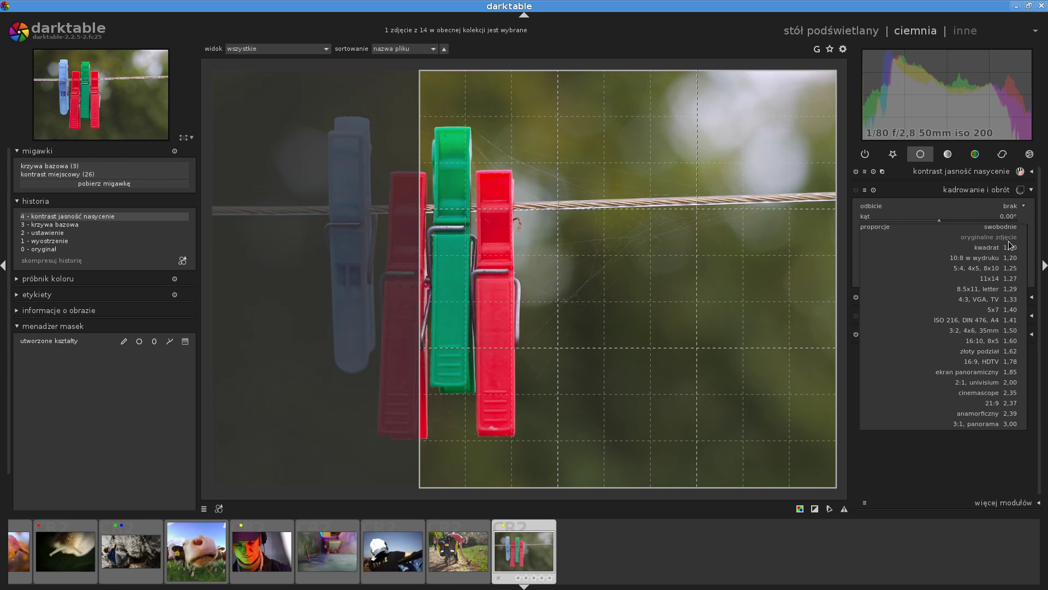
{"action": "left_click", "coordinate": [1010, 238]}
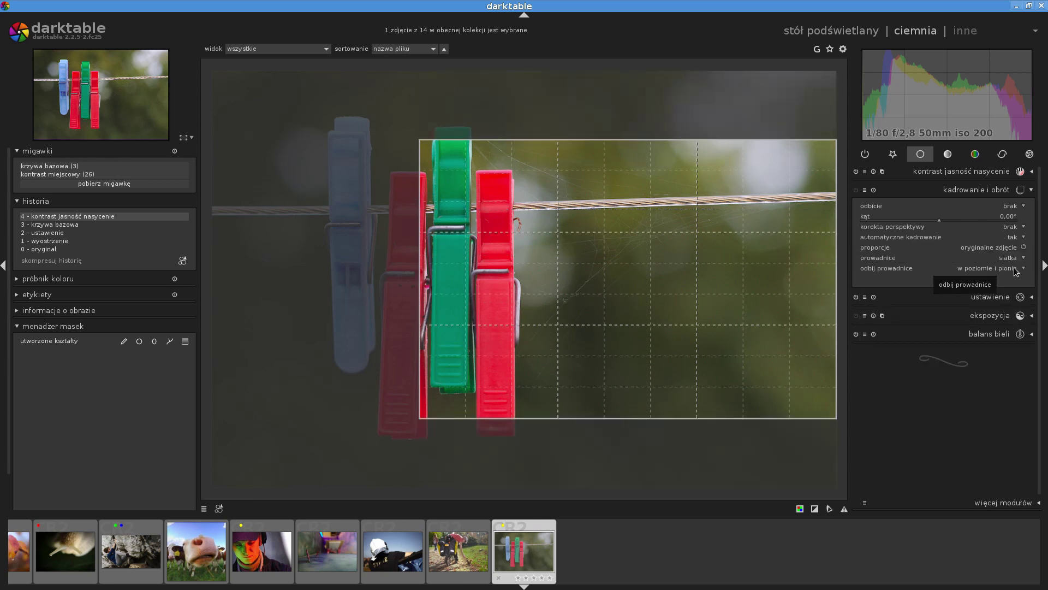
{"action": "left_click_drag", "start_coordinate": [726, 282], "coordinate": [672, 285]}
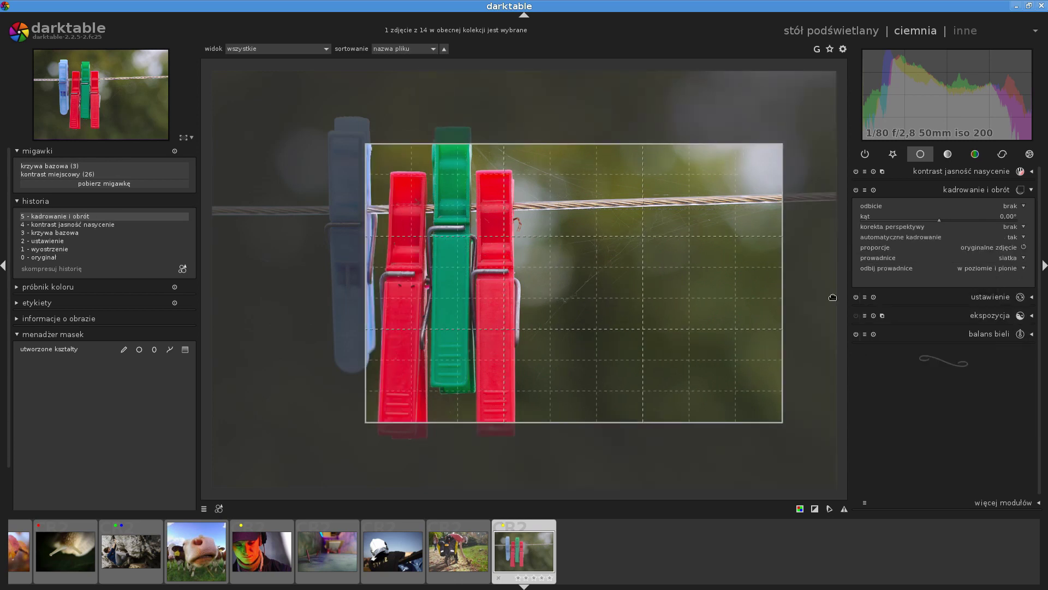
{"action": "left_click", "coordinate": [1020, 259]}
{"action": "left_click_drag", "start_coordinate": [640, 228], "coordinate": [613, 269]}
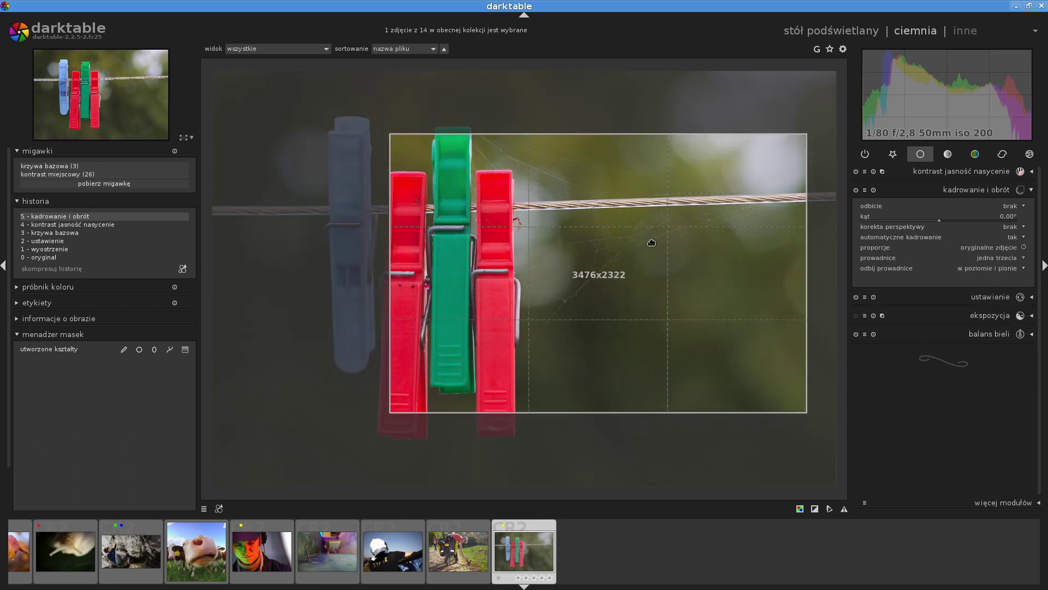
{"action": "left_click_drag", "start_coordinate": [630, 345], "coordinate": [783, 428]}
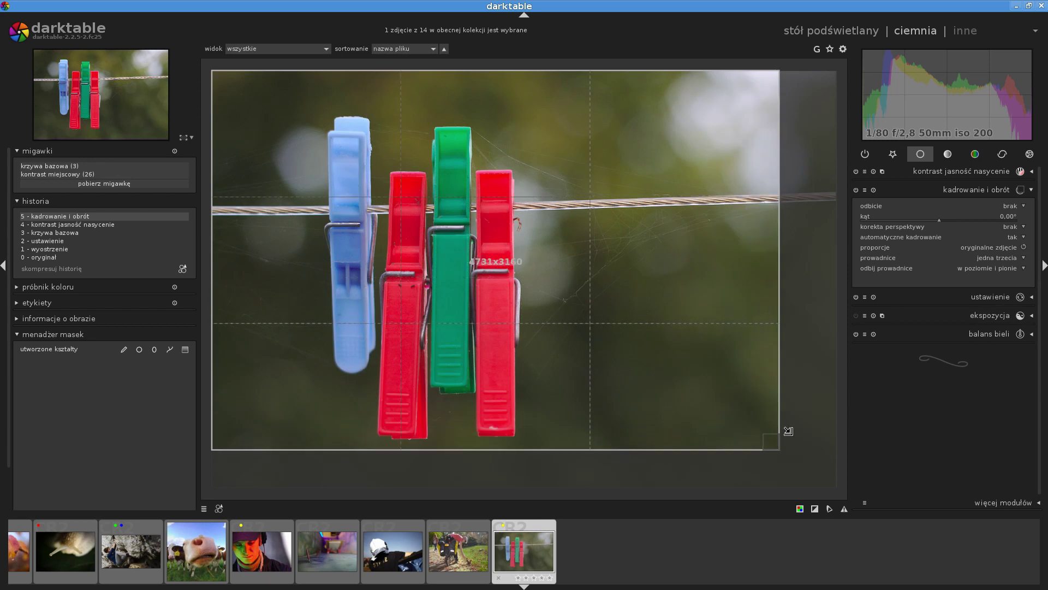
{"action": "left_click_drag", "start_coordinate": [264, 98], "coordinate": [282, 96]}
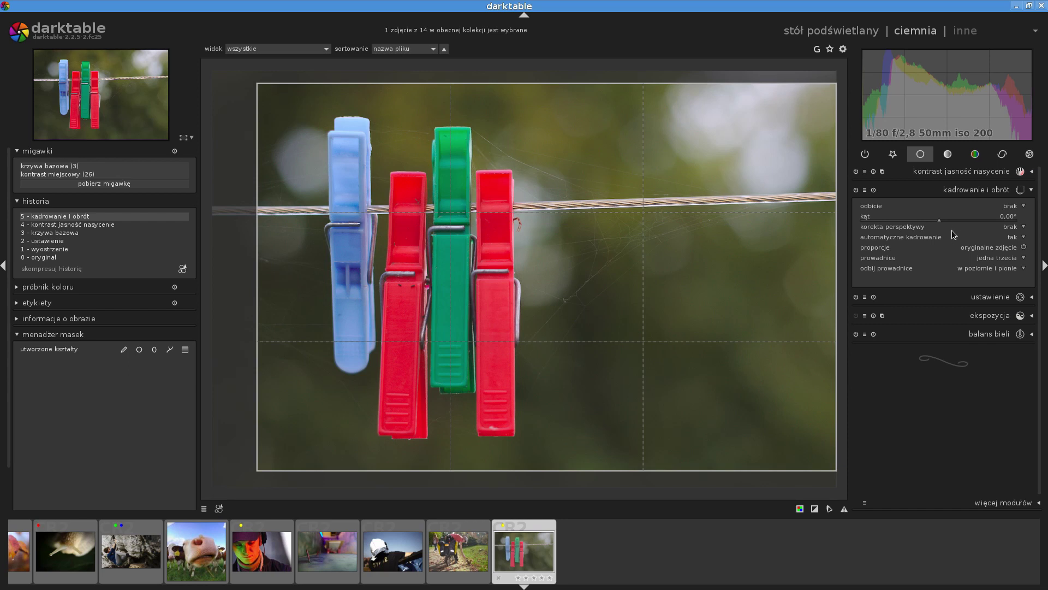
{"action": "left_click_drag", "start_coordinate": [941, 220], "coordinate": [949, 220]}
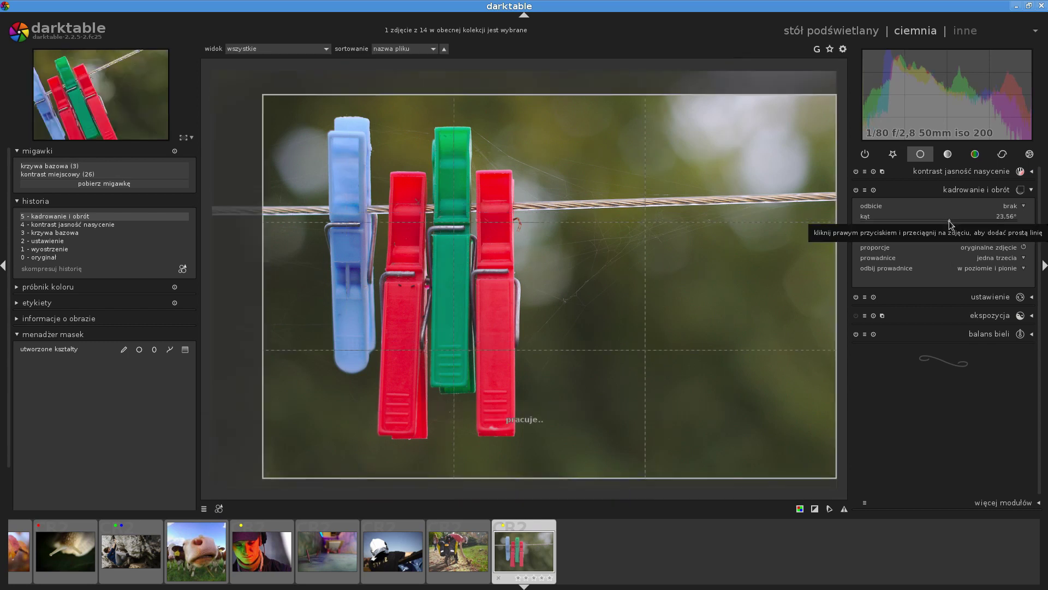
Reset the rotation angle, then trace the clothesline and clip to level it at -0.86°.
{"action": "right_click", "coordinate": [949, 220]}
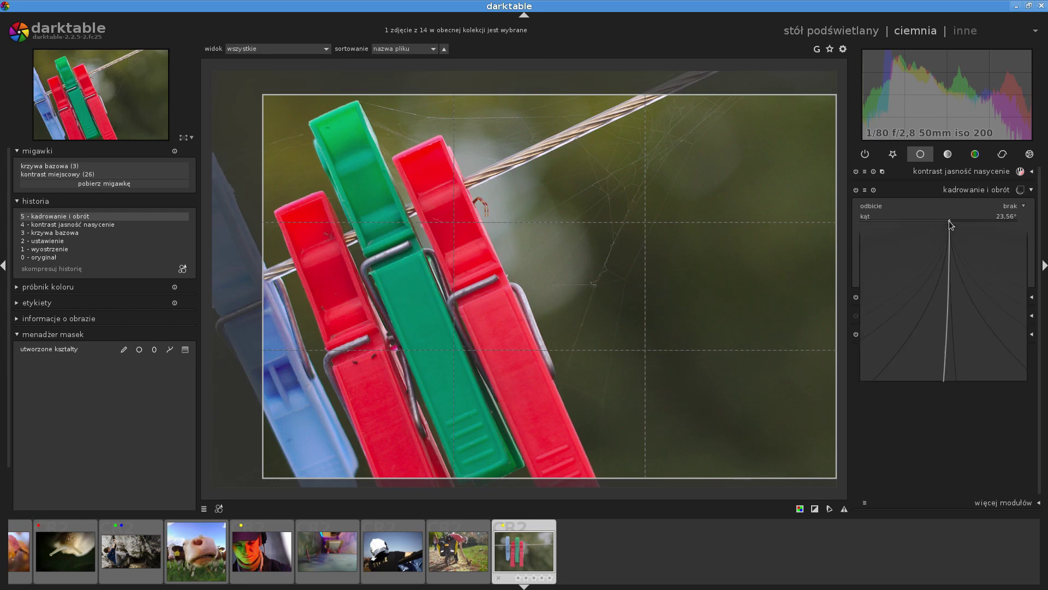
{"action": "left_click", "coordinate": [1004, 225]}
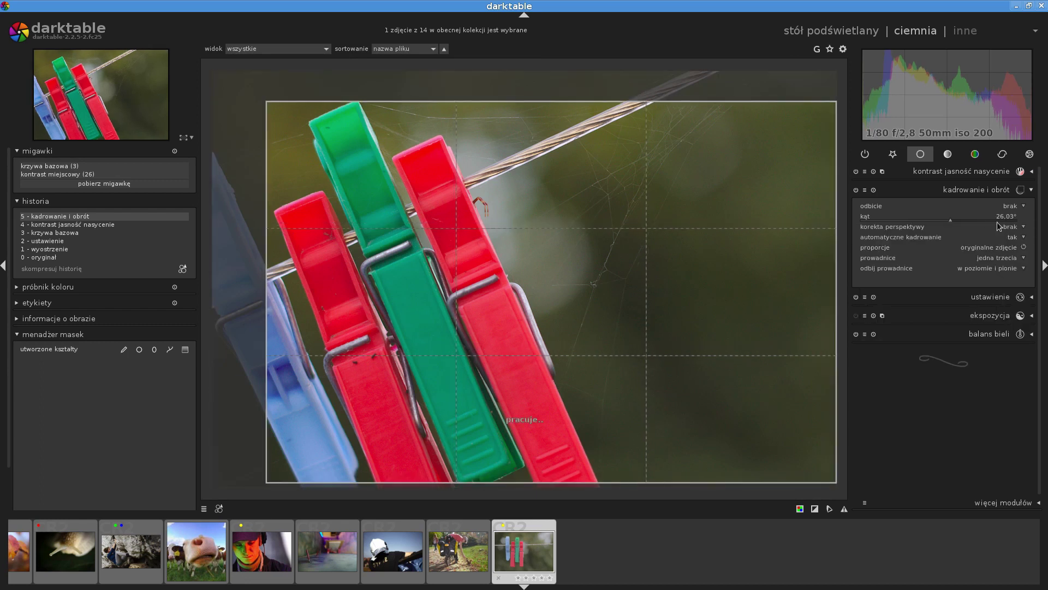
{"action": "double_click", "coordinate": [950, 221]}
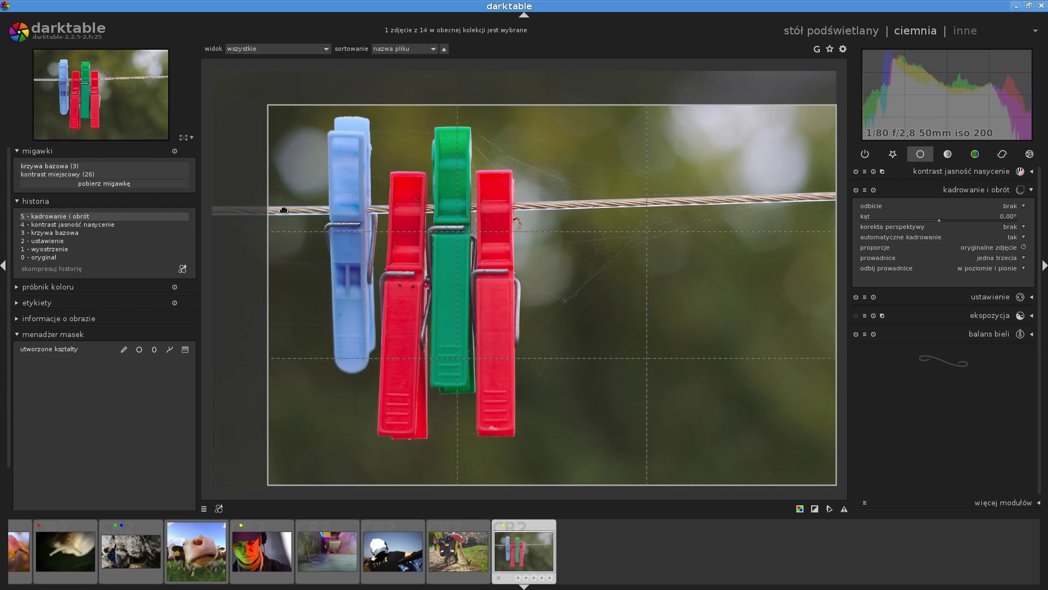
{"action": "left_click_drag", "start_coordinate": [283, 210], "coordinate": [597, 199]}
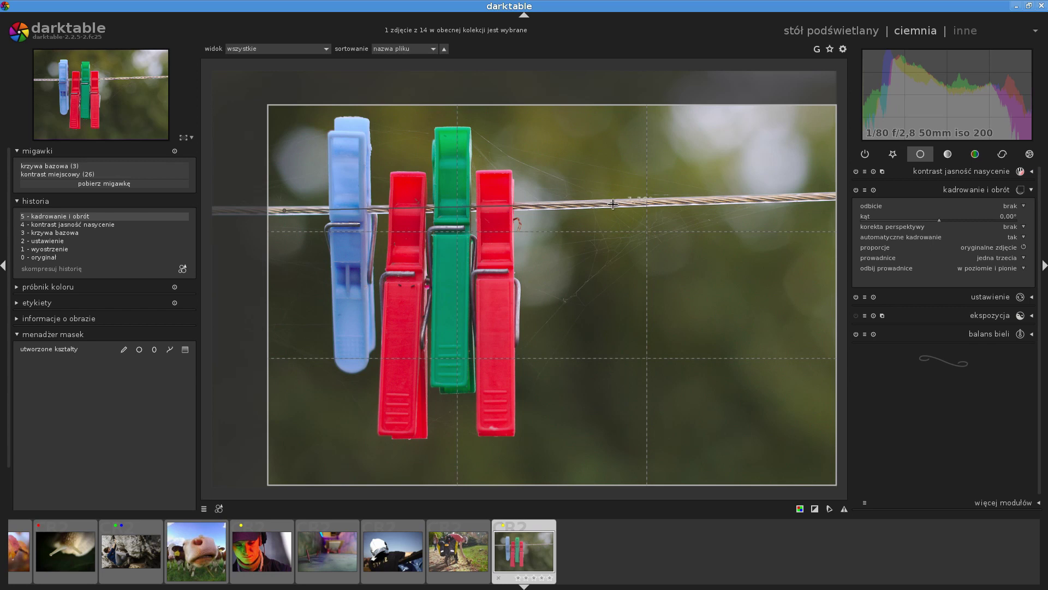
{"action": "left_click_drag", "start_coordinate": [598, 200], "coordinate": [618, 208]}
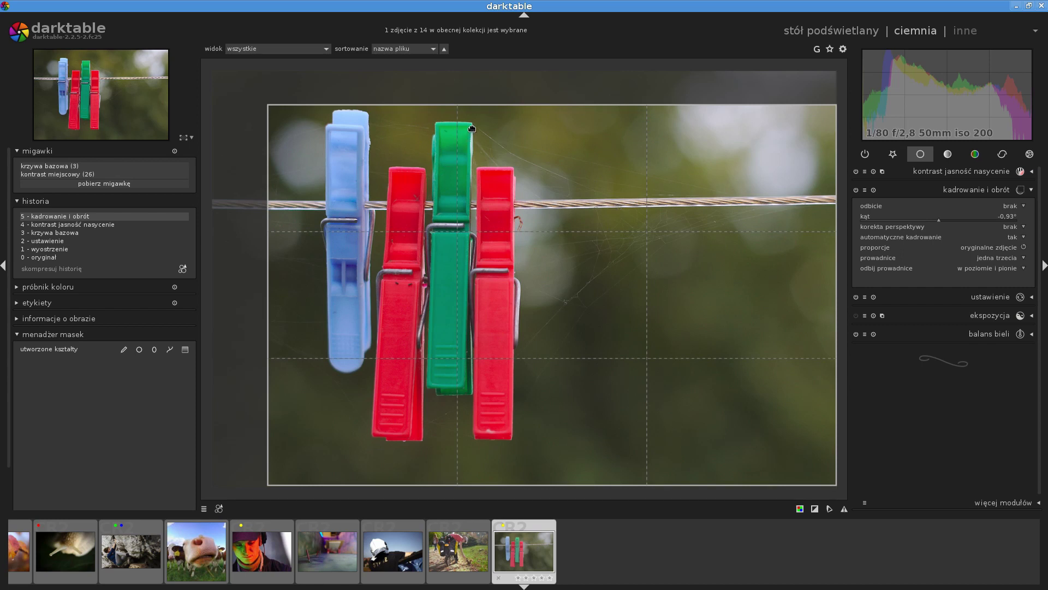
{"action": "left_click_drag", "start_coordinate": [470, 127], "coordinate": [469, 381]}
{"action": "left_click_drag", "start_coordinate": [470, 380], "coordinate": [469, 380]}
{"action": "left_click", "coordinate": [1010, 253]}
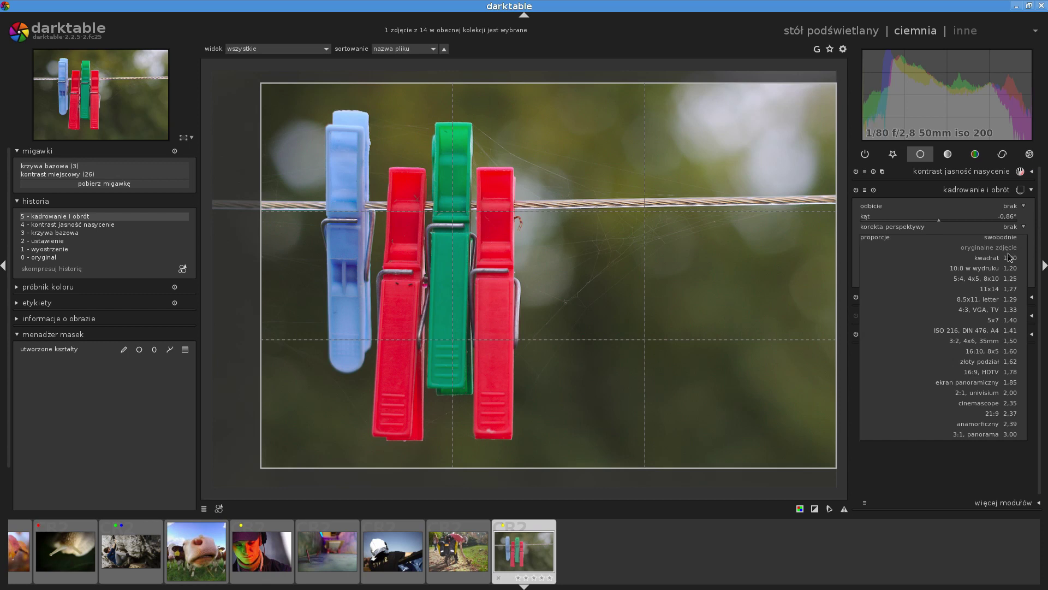
Set the crop to original image proportions, framing all four clips at 4683x3128.
{"action": "left_click", "coordinate": [1010, 257]}
{"action": "left_click", "coordinate": [1009, 253]}
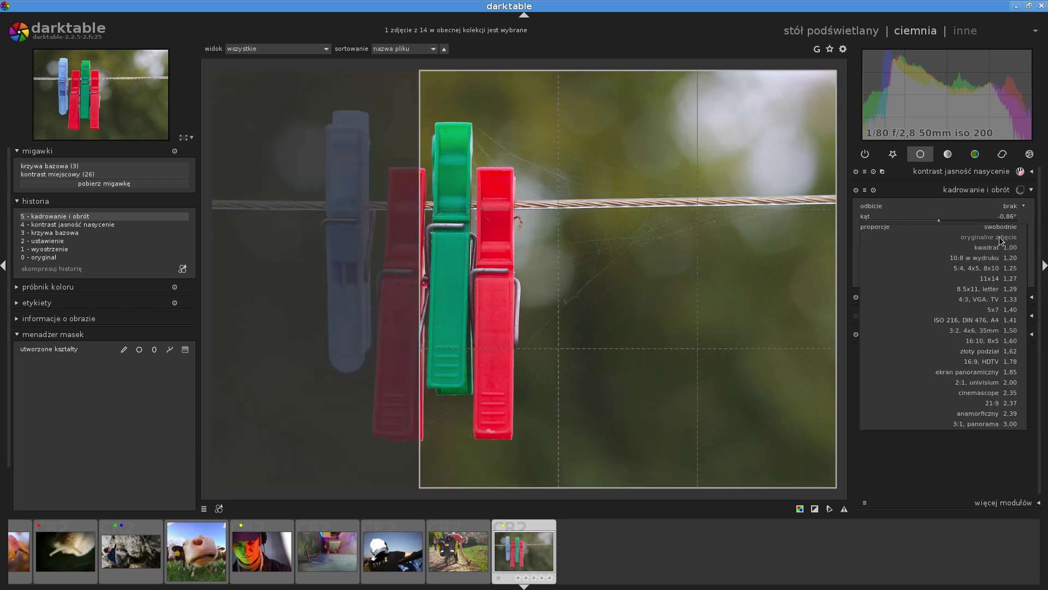
{"action": "left_click", "coordinate": [1000, 228]}
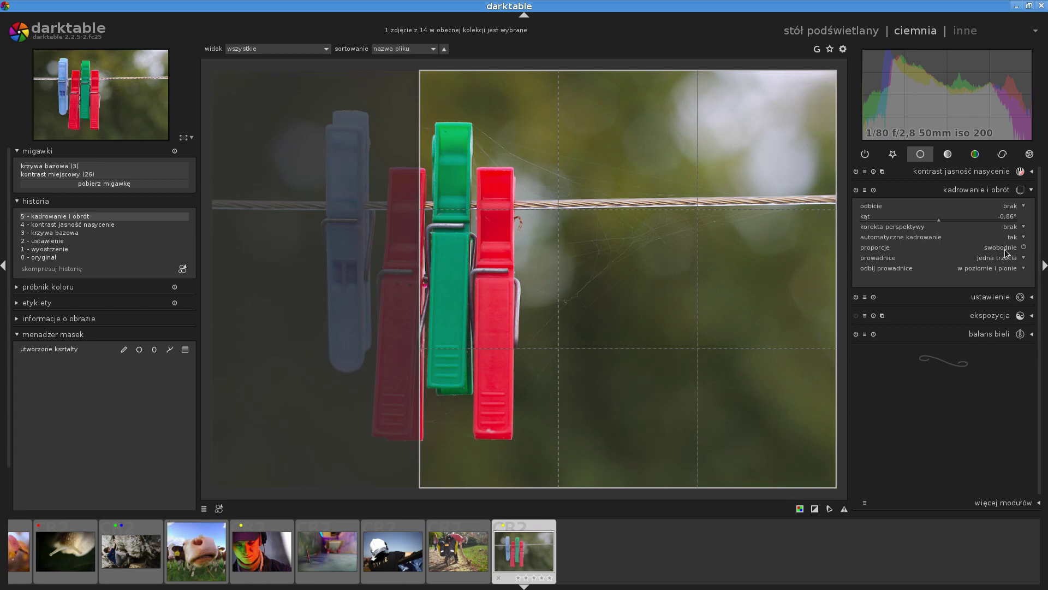
{"action": "left_click", "coordinate": [1008, 249]}
{"action": "left_click_drag", "start_coordinate": [729, 266], "coordinate": [522, 197]}
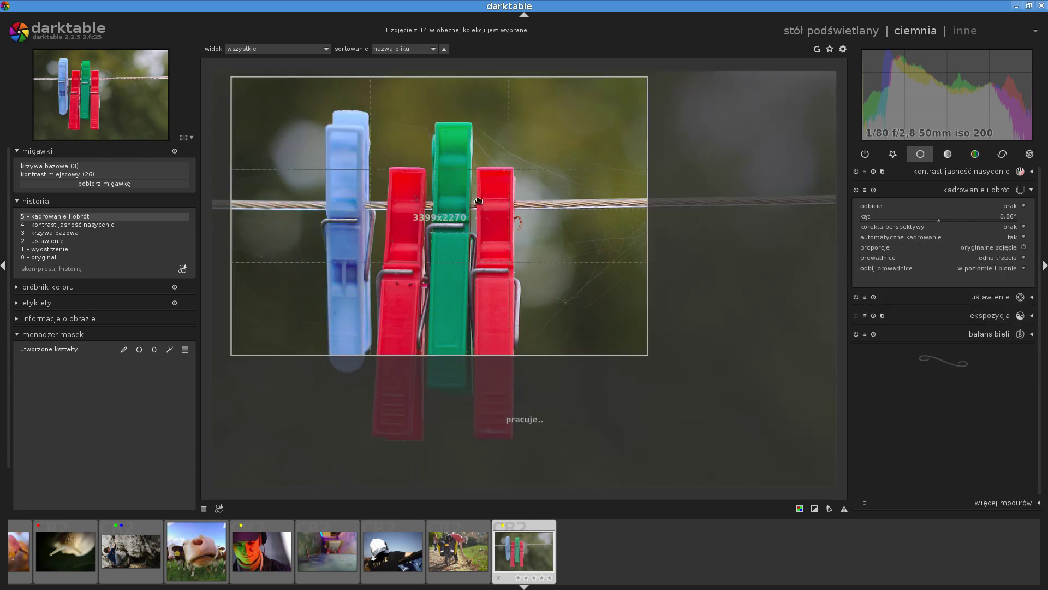
{"action": "left_click_drag", "start_coordinate": [618, 340], "coordinate": [837, 456]}
{"action": "mouse_move", "coordinate": [530, 263]}
{"action": "left_mouse_down"}
{"action": "mouse_move", "coordinate": [559, 297]}
{"action": "mouse_move", "coordinate": [562, 229]}
{"action": "mouse_move", "coordinate": [581, 274]}
{"action": "left_mouse_up"}
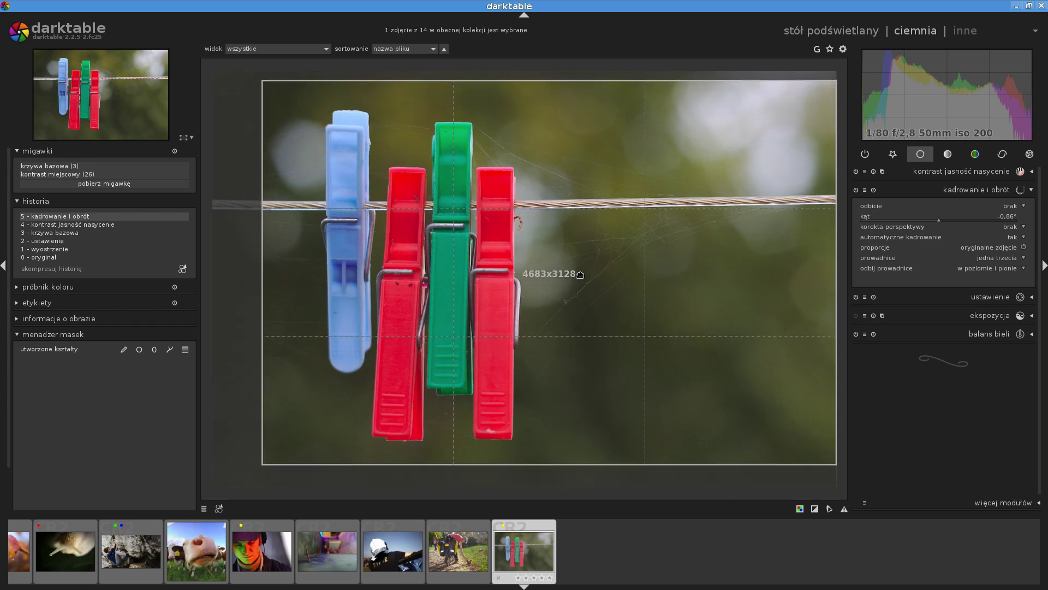
Switch to golden-ratio guides with all extras, flipped horizontally, and apply the crop.
{"action": "left_click", "coordinate": [1017, 261]}
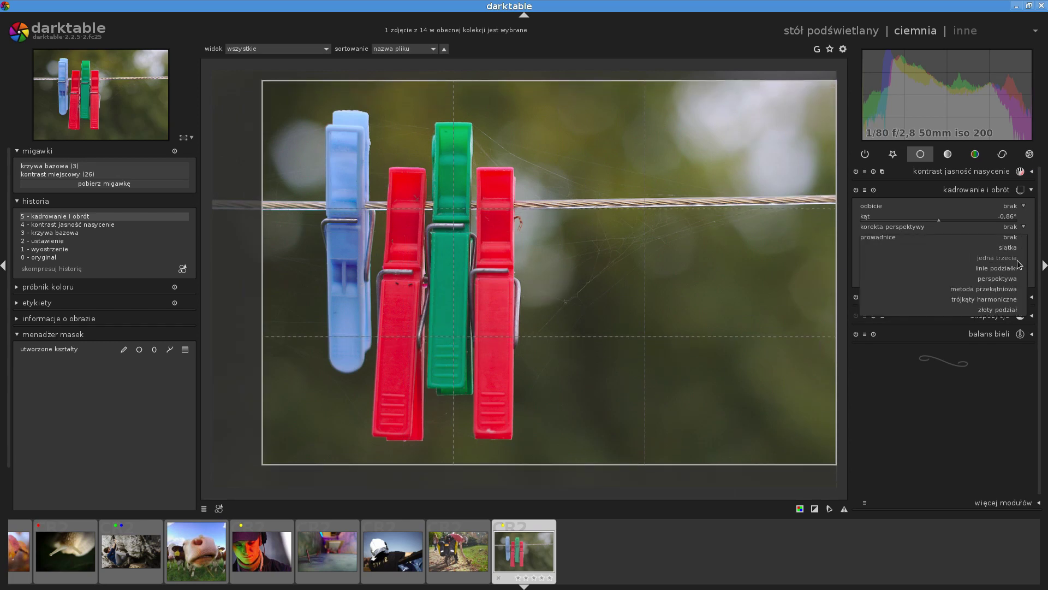
{"action": "left_click", "coordinate": [1010, 311]}
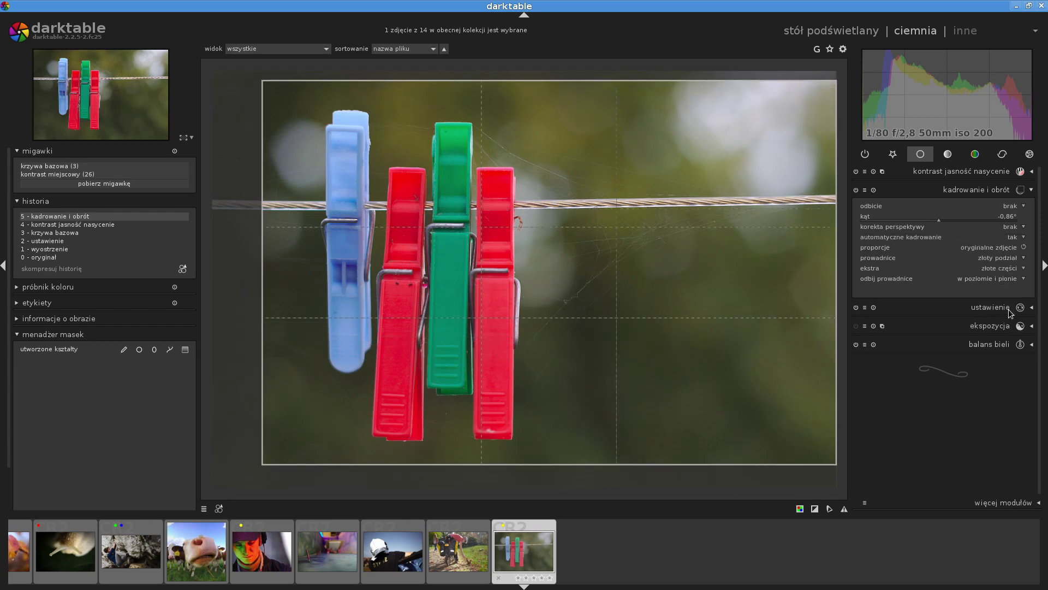
{"action": "left_click", "coordinate": [1017, 271]}
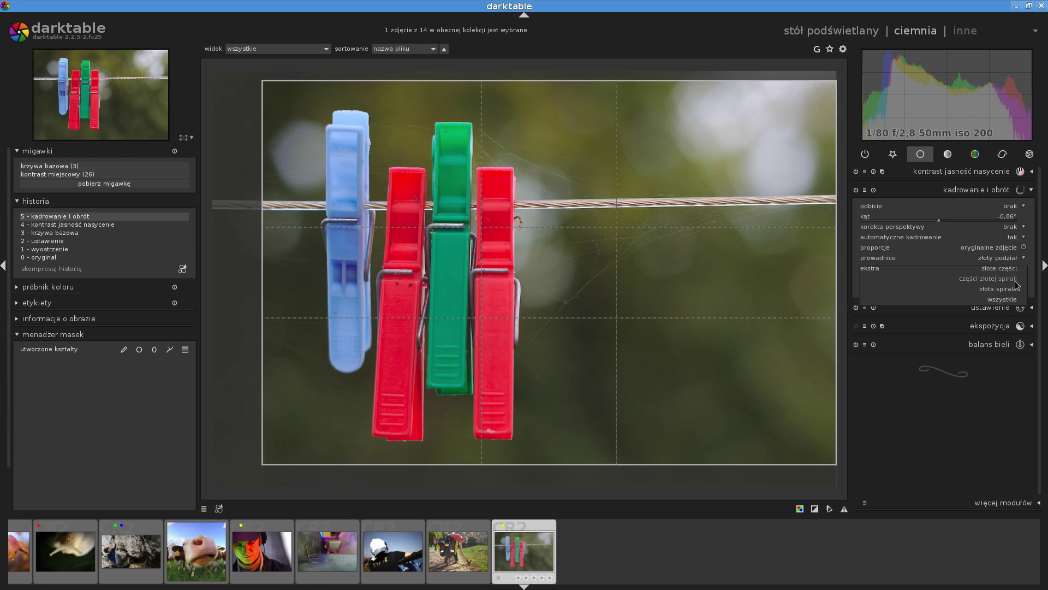
{"action": "left_click", "coordinate": [1016, 295]}
{"action": "left_click", "coordinate": [1013, 268]}
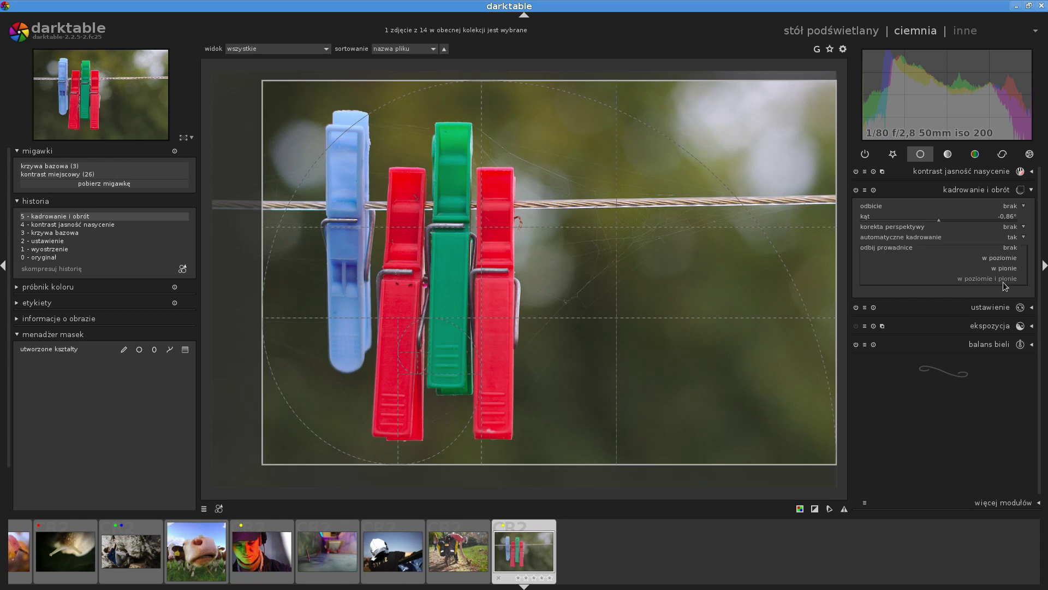
{"action": "left_click", "coordinate": [1016, 279]}
{"action": "left_click", "coordinate": [1017, 279]}
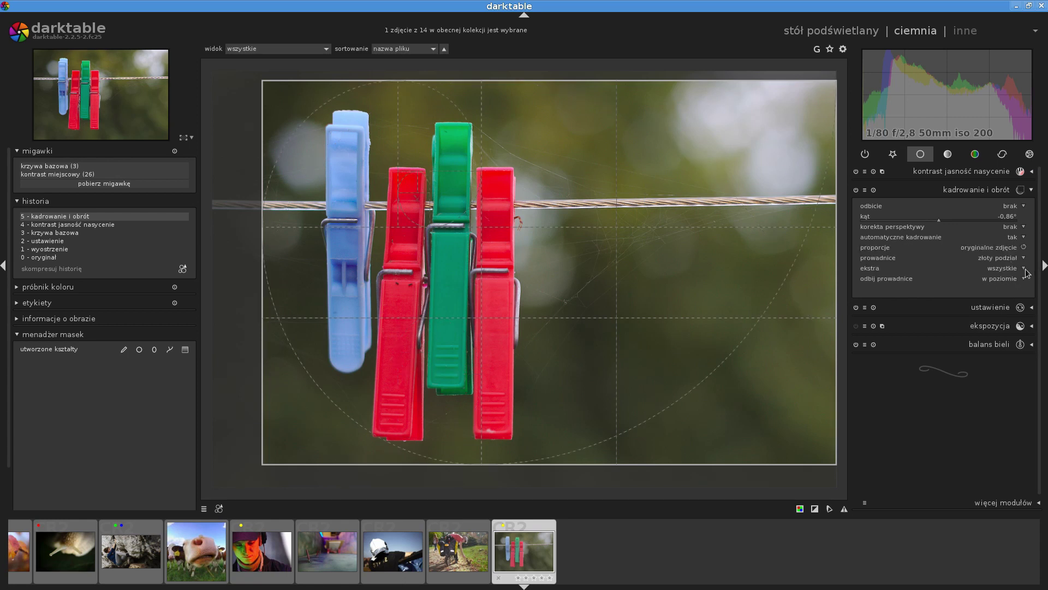
{"action": "left_click", "coordinate": [1031, 190]}
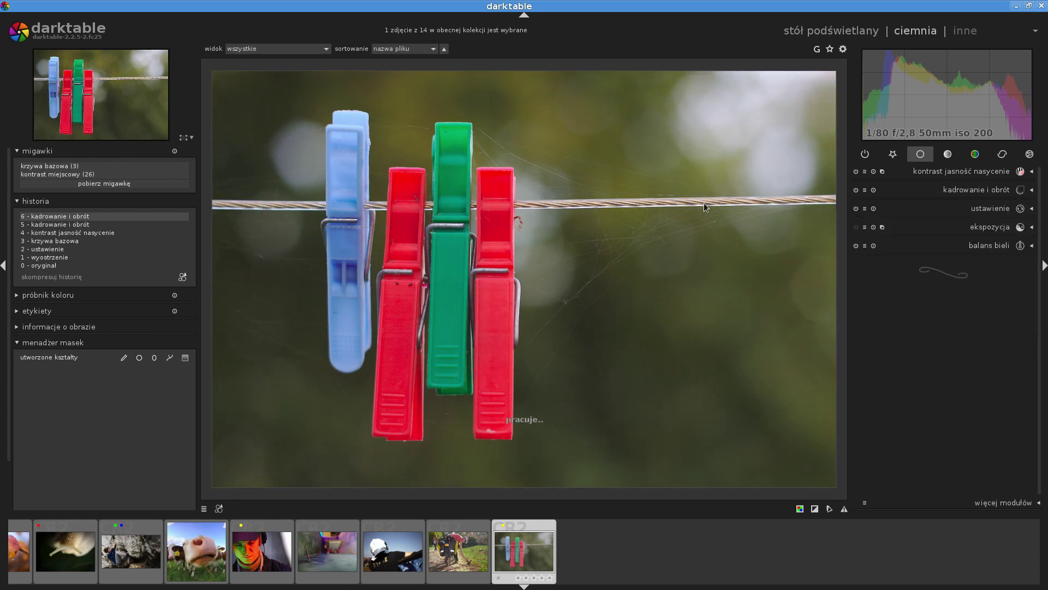
{"action": "left_click", "coordinate": [1031, 209]}
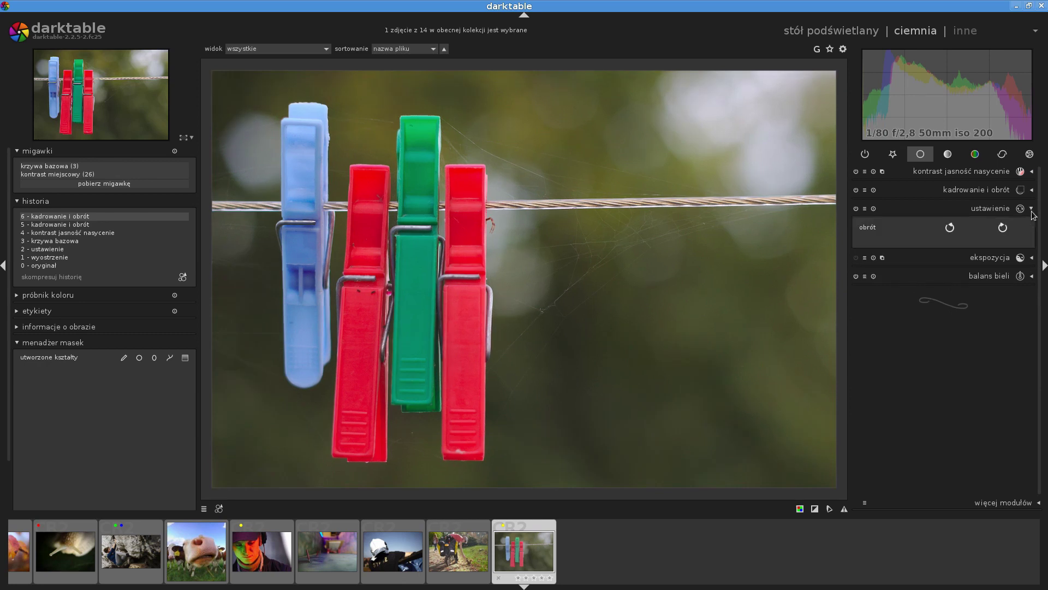
{"action": "left_click", "coordinate": [949, 229]}
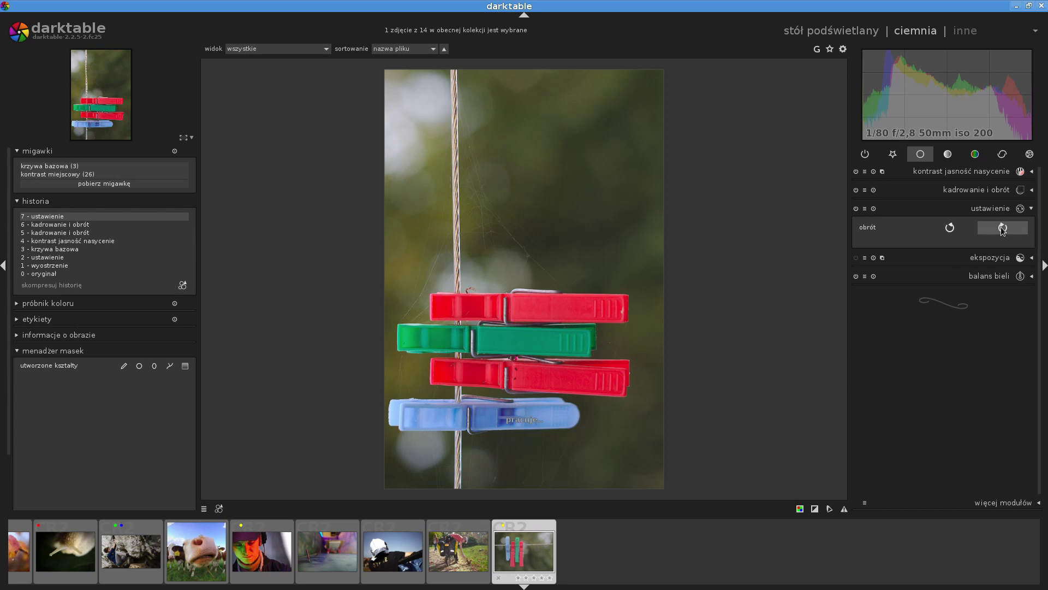
{"action": "left_click", "coordinate": [1002, 228]}
{"action": "left_click", "coordinate": [1031, 208]}
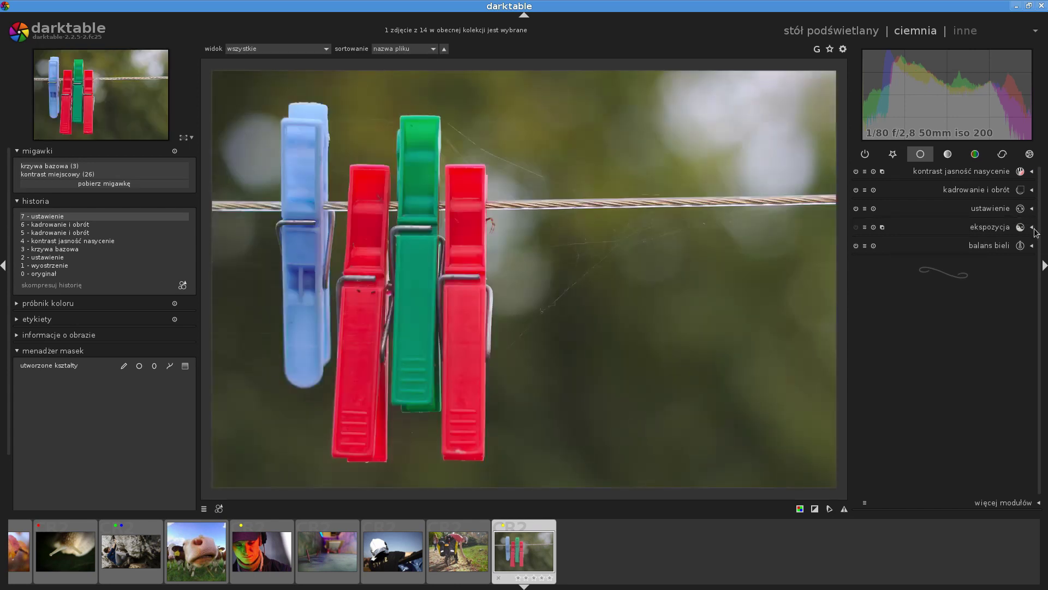
{"action": "left_click", "coordinate": [1032, 227]}
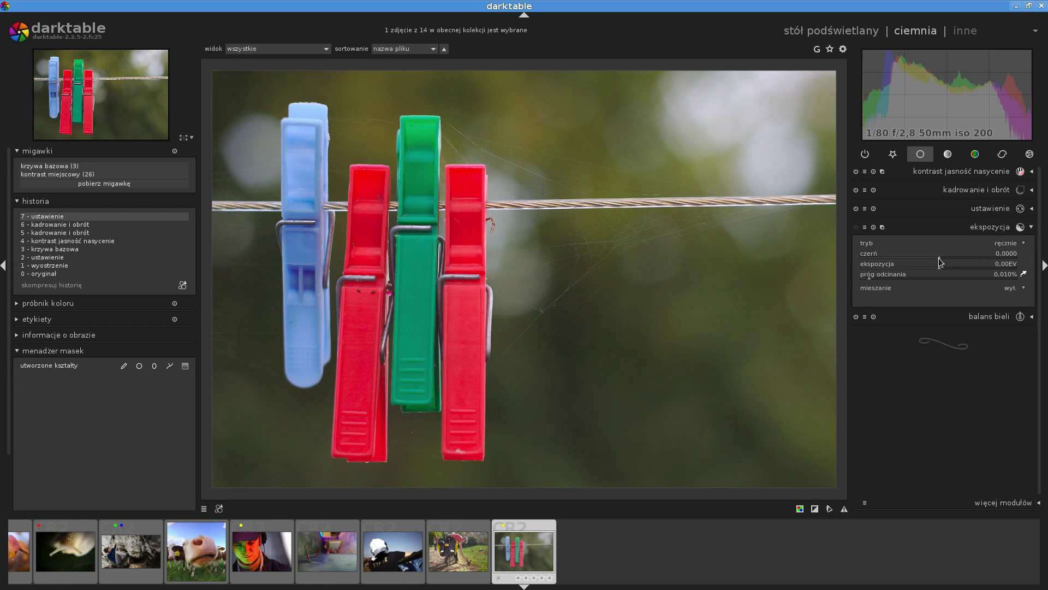
Try the black level slider, reset it to zero, and raise exposure to 0.18 EV.
{"action": "left_click_drag", "start_coordinate": [939, 257], "coordinate": [920, 258]}
{"action": "left_click_drag", "start_coordinate": [919, 258], "coordinate": [909, 257]}
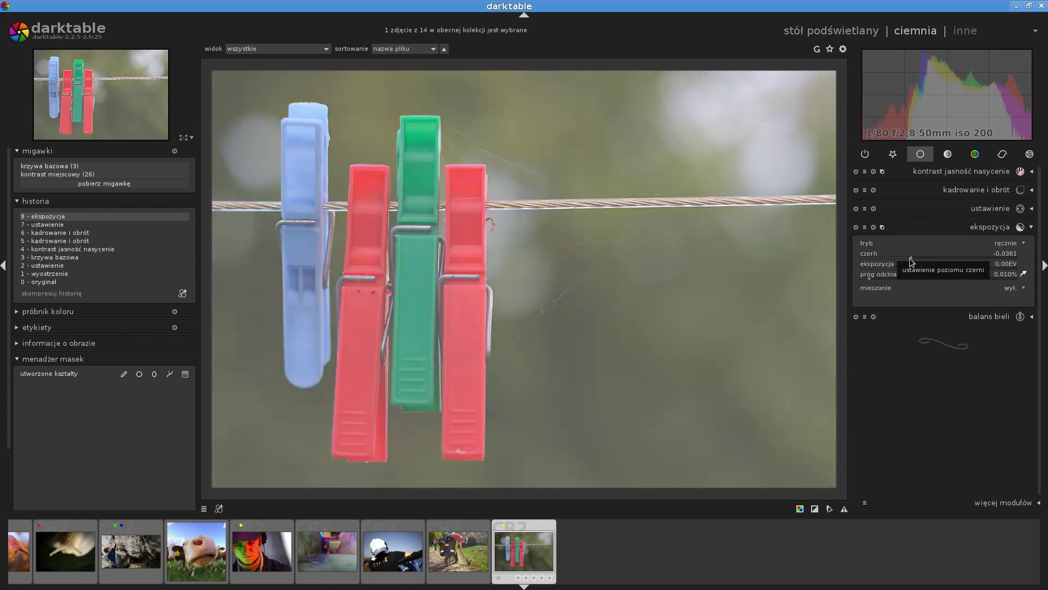
{"action": "left_click_drag", "start_coordinate": [910, 258], "coordinate": [971, 258]}
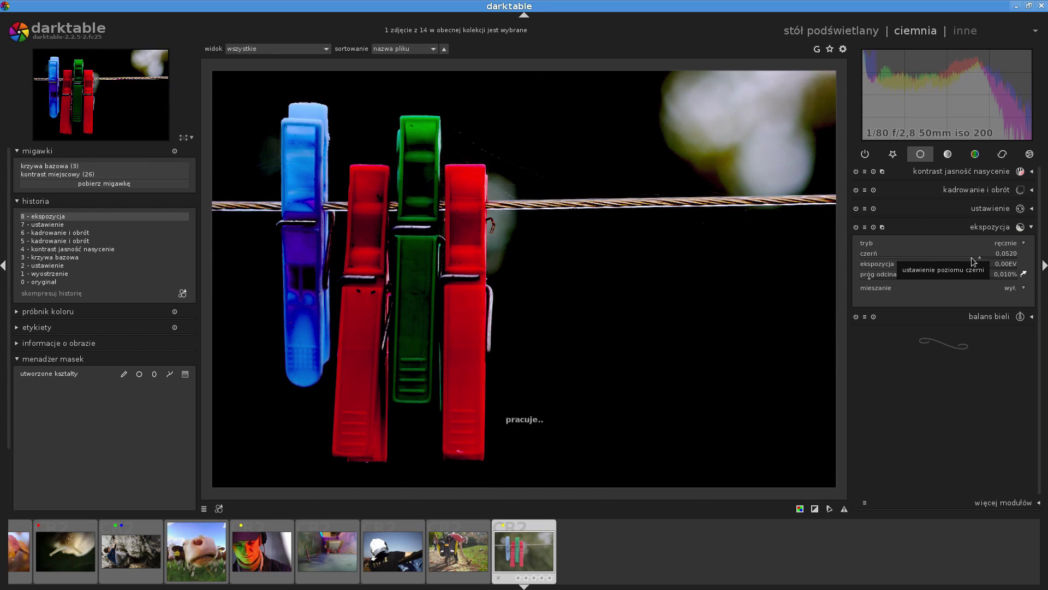
{"action": "double_click", "coordinate": [971, 257]}
{"action": "left_click", "coordinate": [942, 268]}
{"action": "left_click_drag", "start_coordinate": [942, 268], "coordinate": [946, 268]}
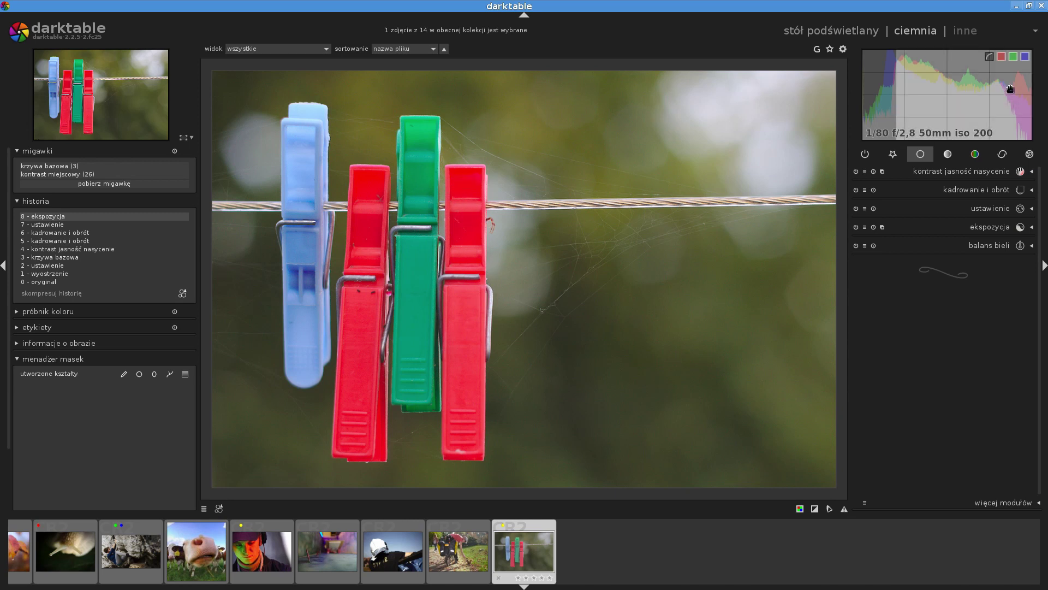
{"action": "mouse_move", "coordinate": [946, 93]}
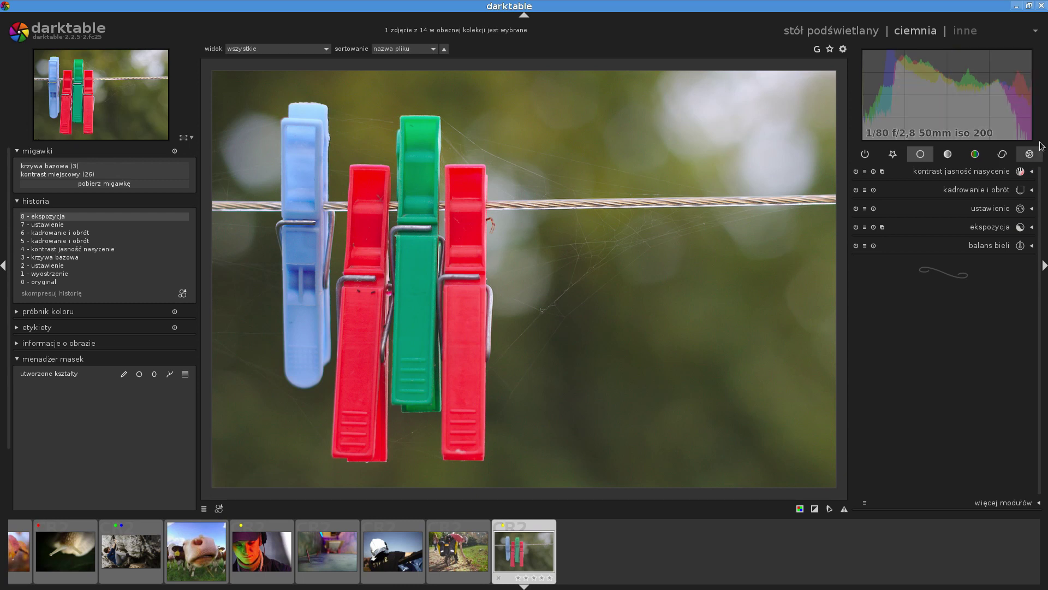
{"action": "left_click", "coordinate": [1002, 59]}
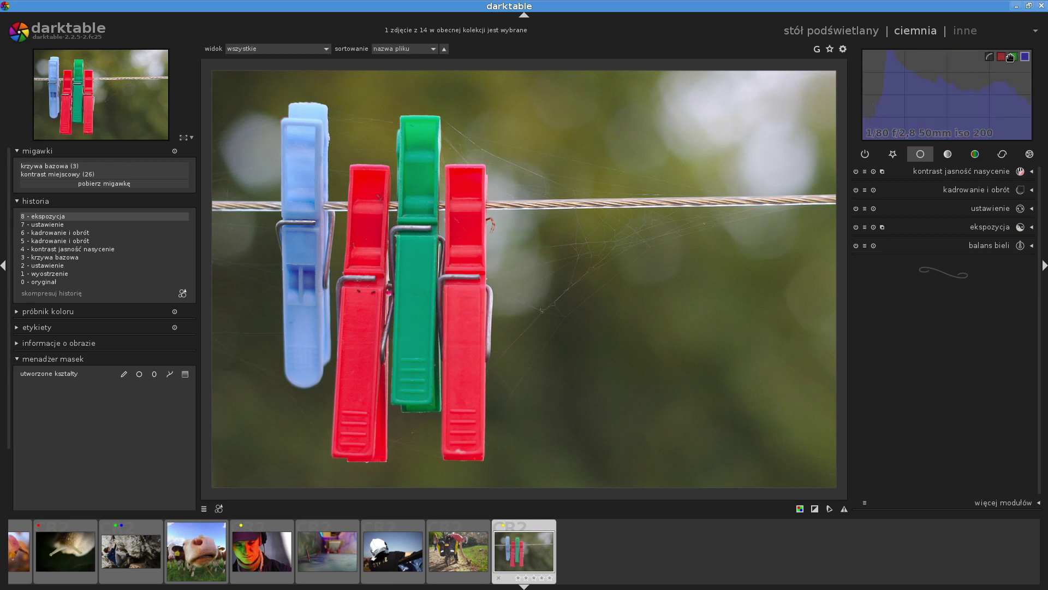
{"action": "left_click", "coordinate": [1024, 59]}
{"action": "left_click", "coordinate": [989, 59]}
{"action": "left_click", "coordinate": [989, 58]}
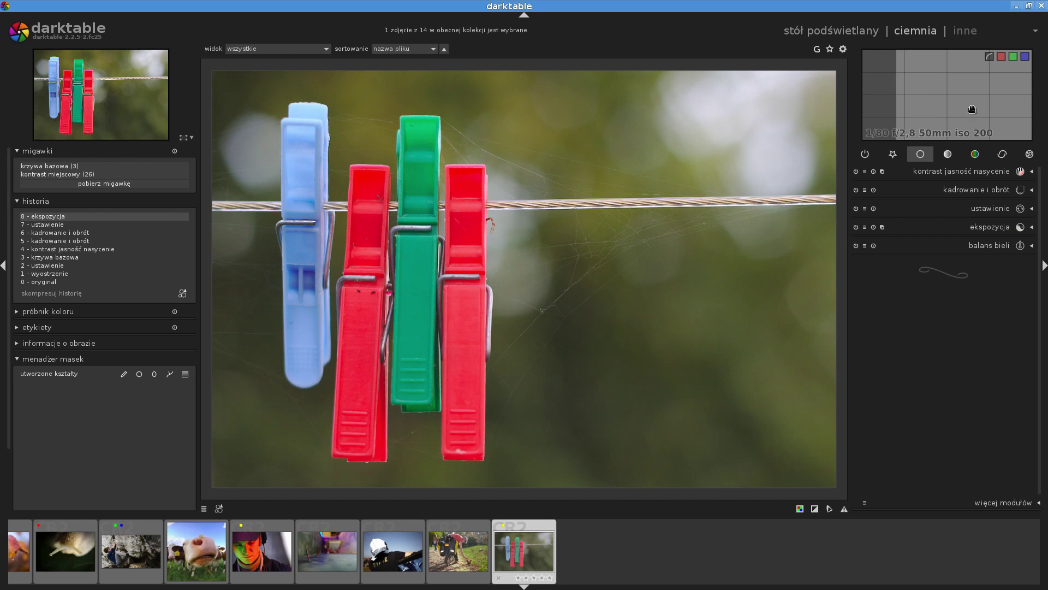
{"action": "left_click", "coordinate": [1001, 57]}
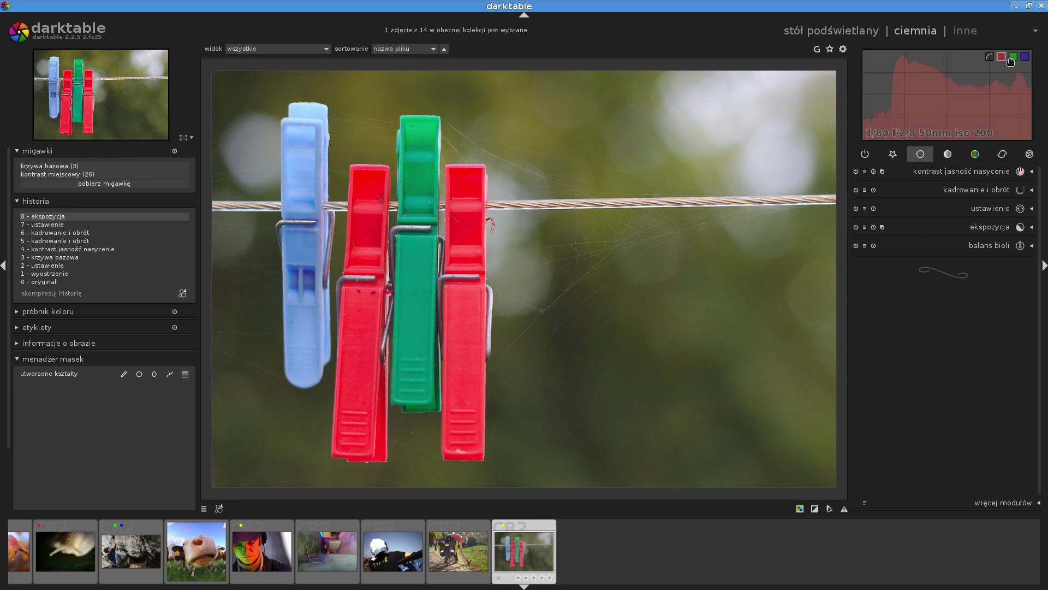
{"action": "left_click", "coordinate": [1014, 56]}
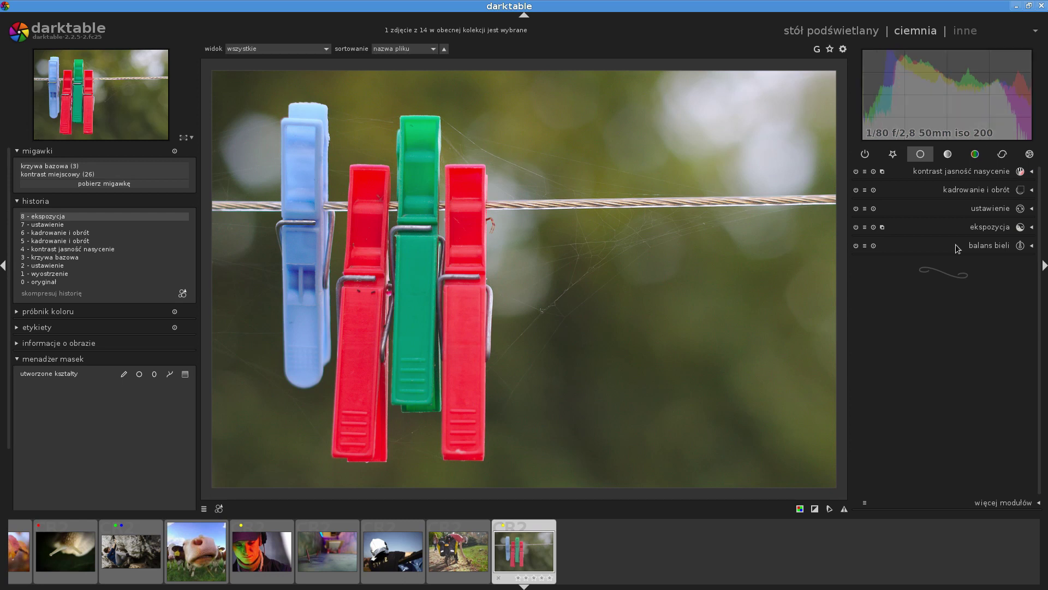
Drag the ekspozycja slider between -0.61 and 0.80 EV, settling at 0.39 EV.
{"action": "left_click", "coordinate": [991, 227]}
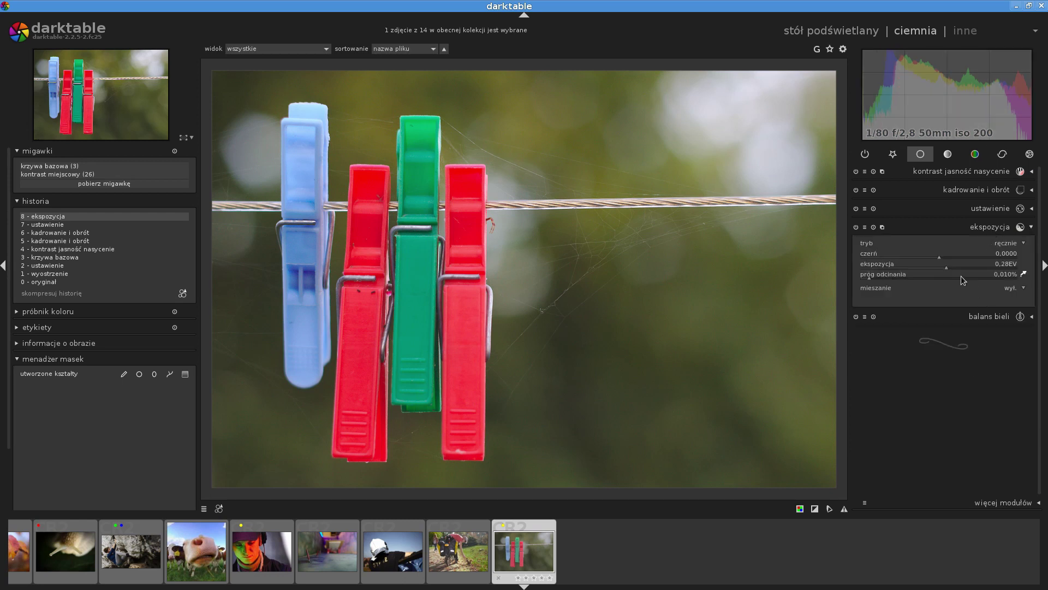
{"action": "left_click", "coordinate": [948, 267]}
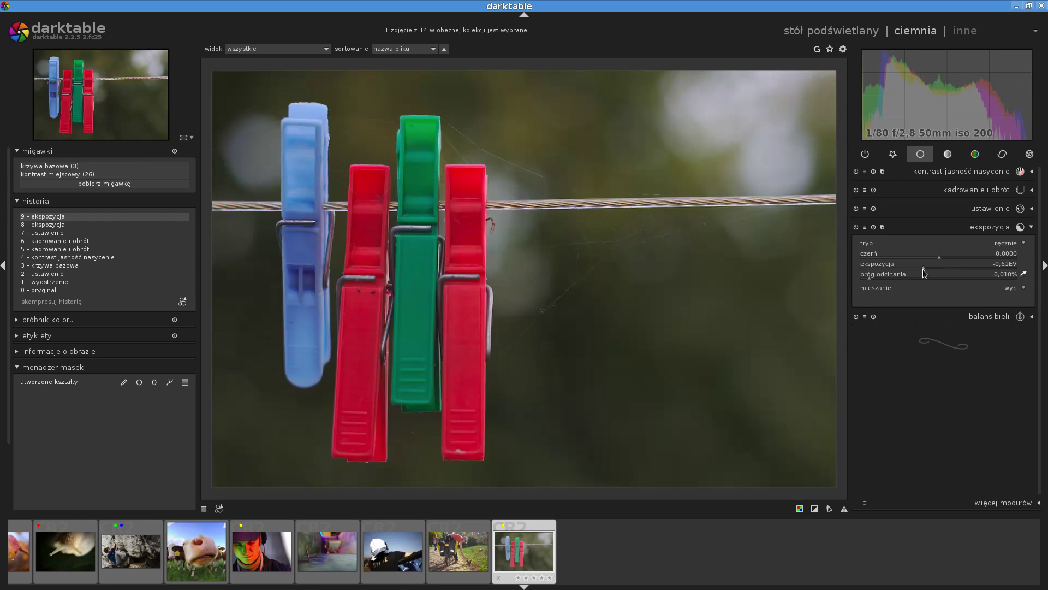
{"action": "left_click_drag", "start_coordinate": [923, 269], "coordinate": [893, 271]}
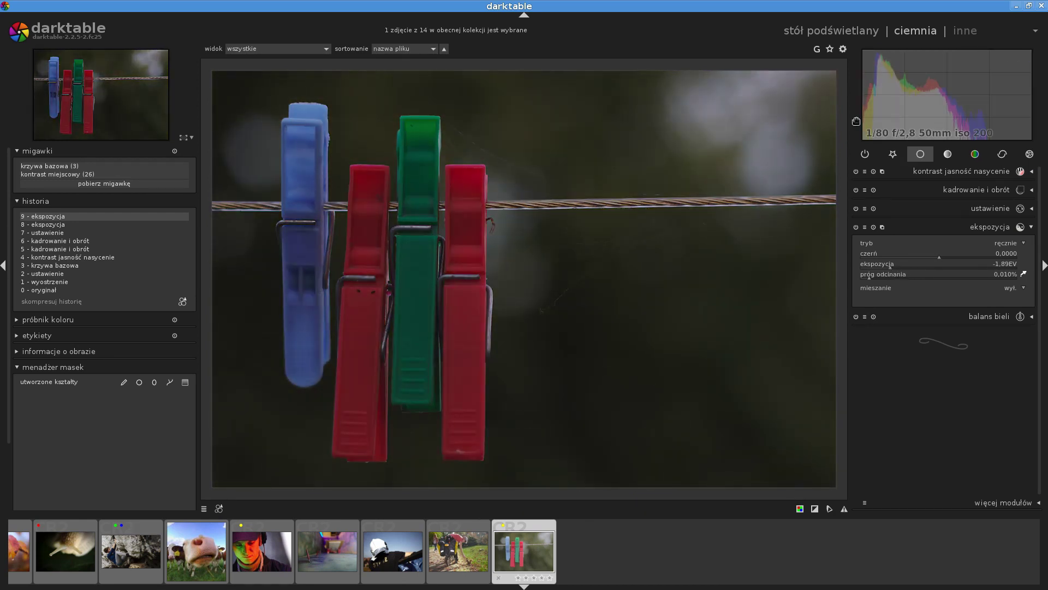
{"action": "left_click_drag", "start_coordinate": [892, 271], "coordinate": [951, 269]}
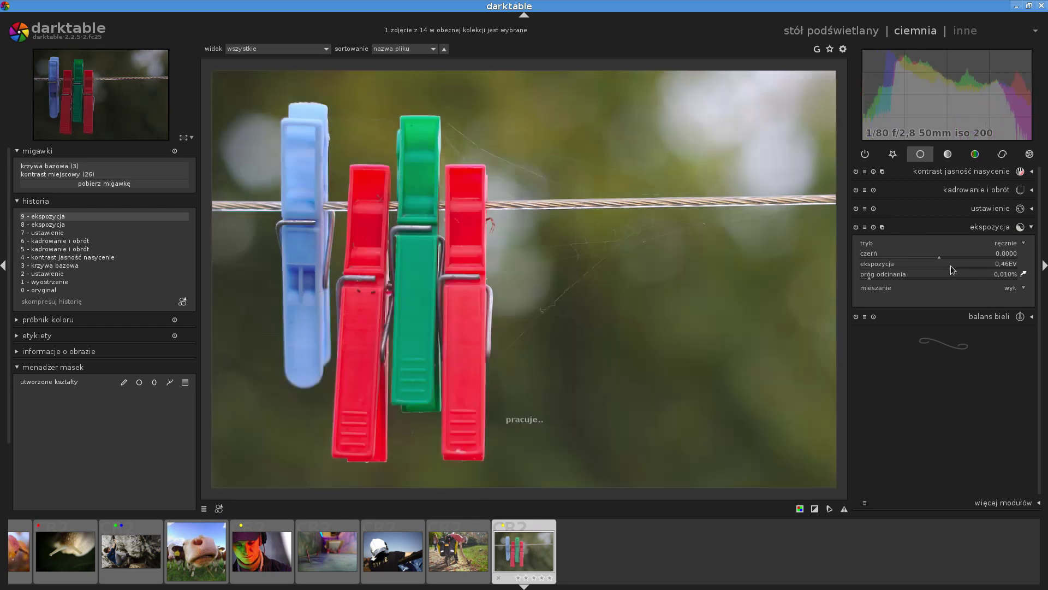
{"action": "left_click_drag", "start_coordinate": [951, 268], "coordinate": [959, 266]}
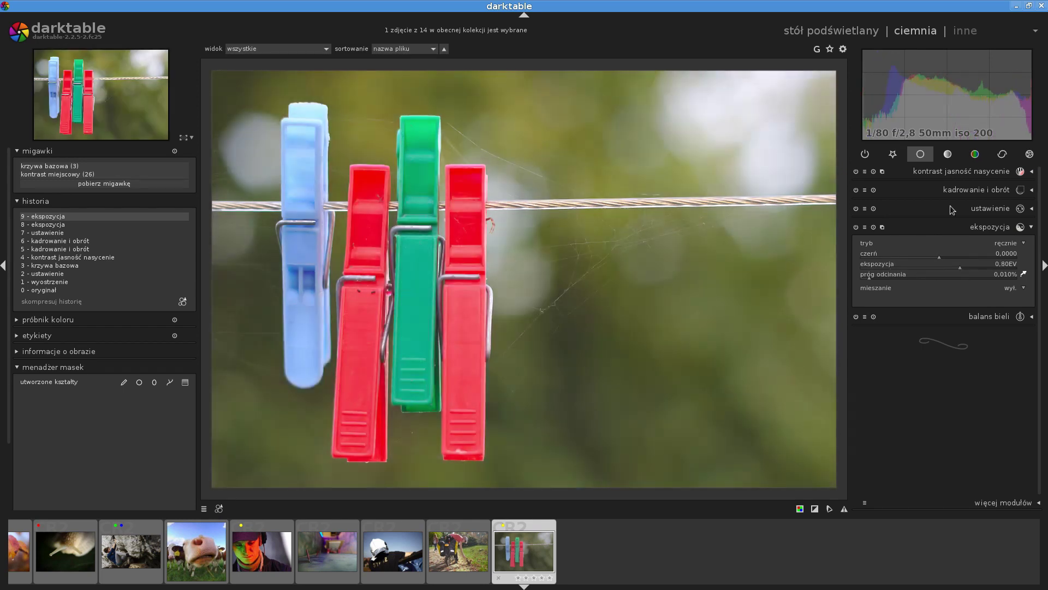
{"action": "left_click", "coordinate": [950, 266]}
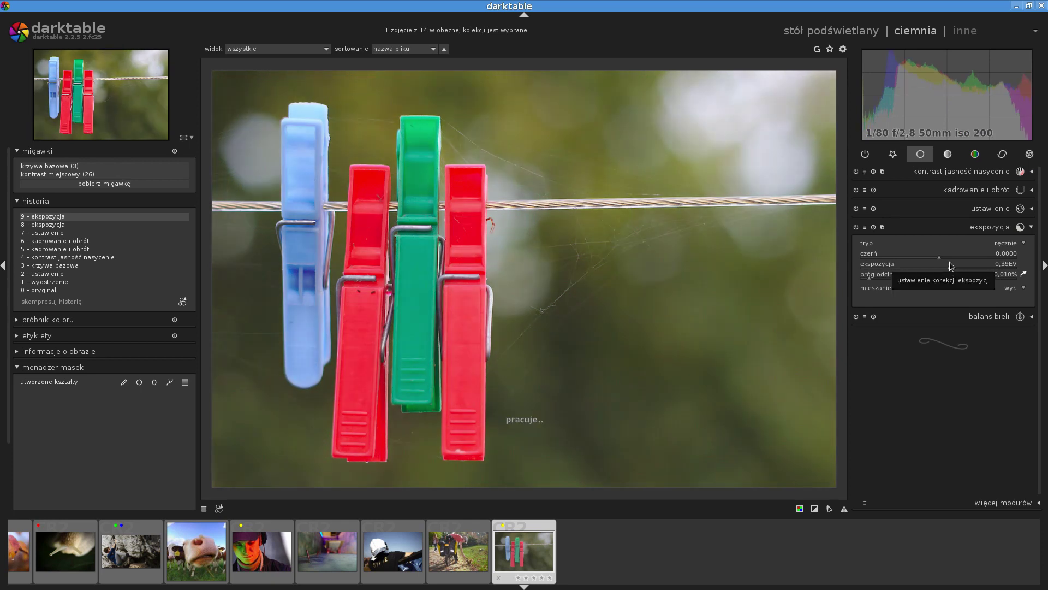
{"action": "left_click", "coordinate": [961, 174]}
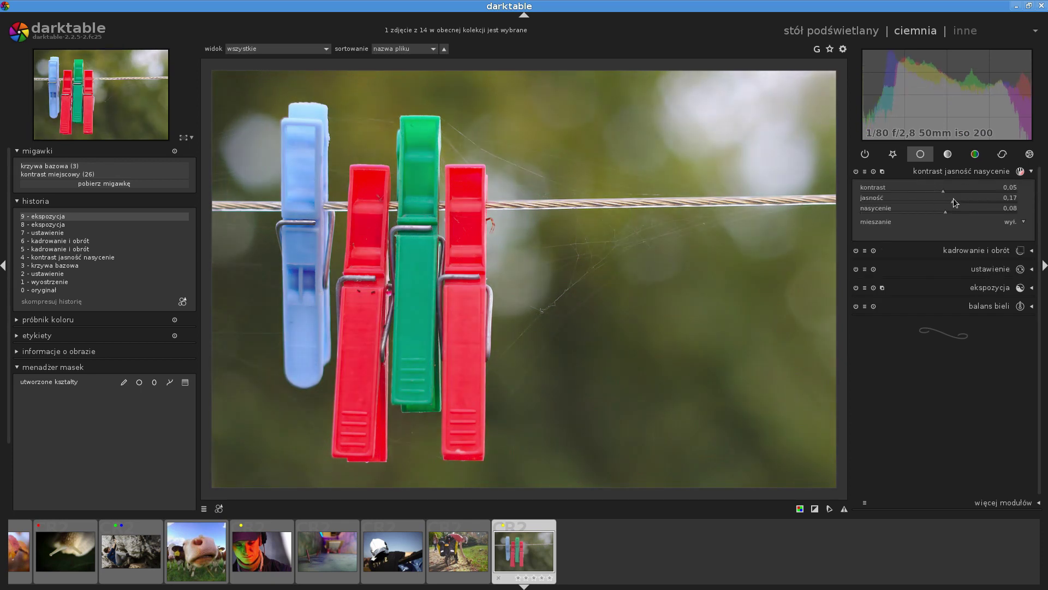
Reset and re-adjust the clothespin jasność, then expand balans bieli on the climber photo.
{"action": "double_click", "coordinate": [952, 202]}
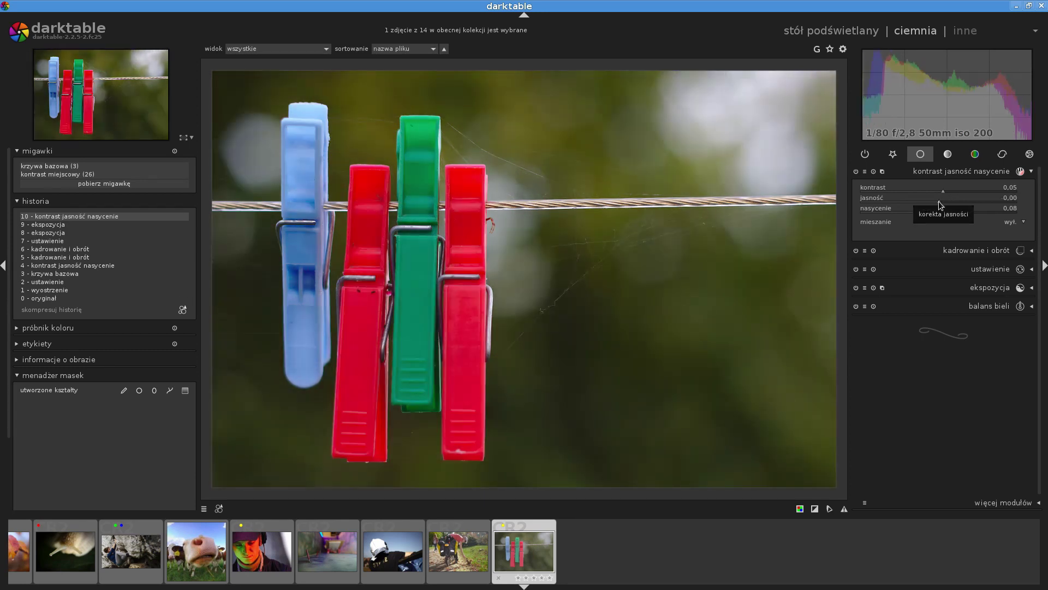
{"action": "left_click_drag", "start_coordinate": [938, 201], "coordinate": [955, 201]}
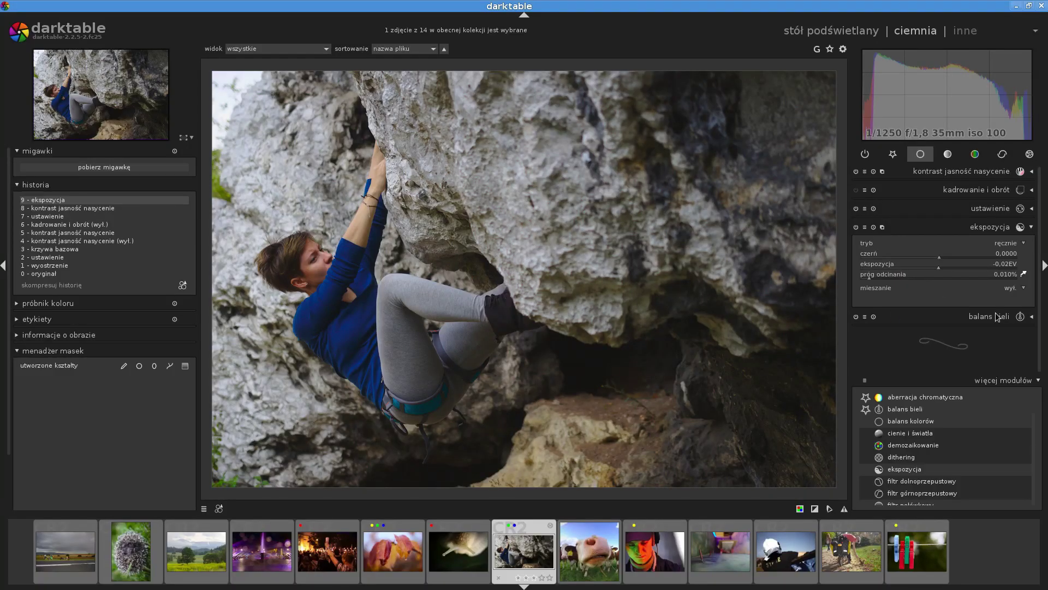
{"action": "left_click", "coordinate": [997, 317]}
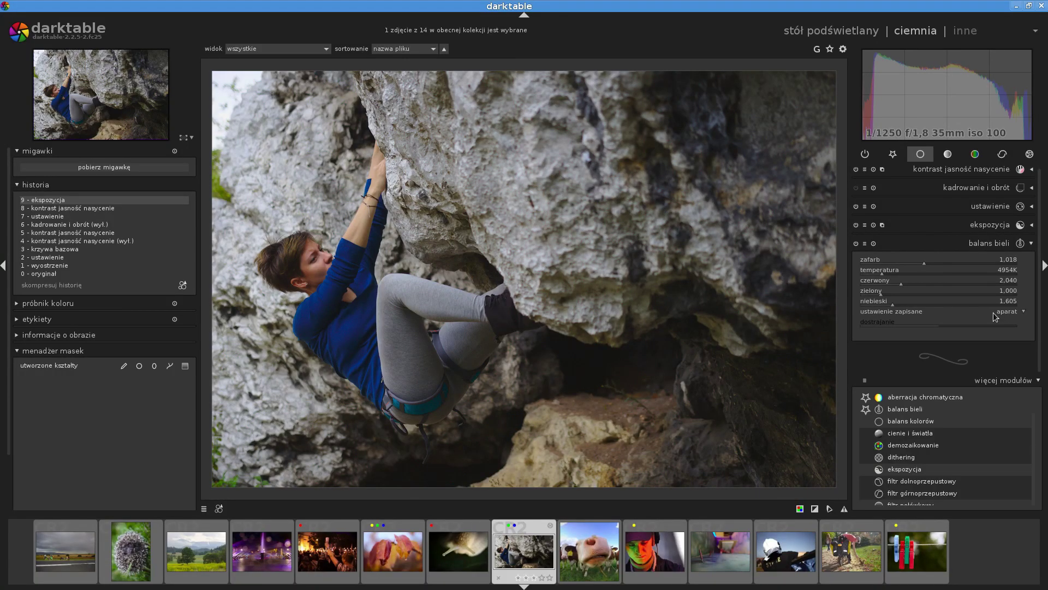
Try cloudy and tungsten white-balance presets, revert to camera, then set temperature to 4294K.
{"action": "left_click", "coordinate": [1010, 315]}
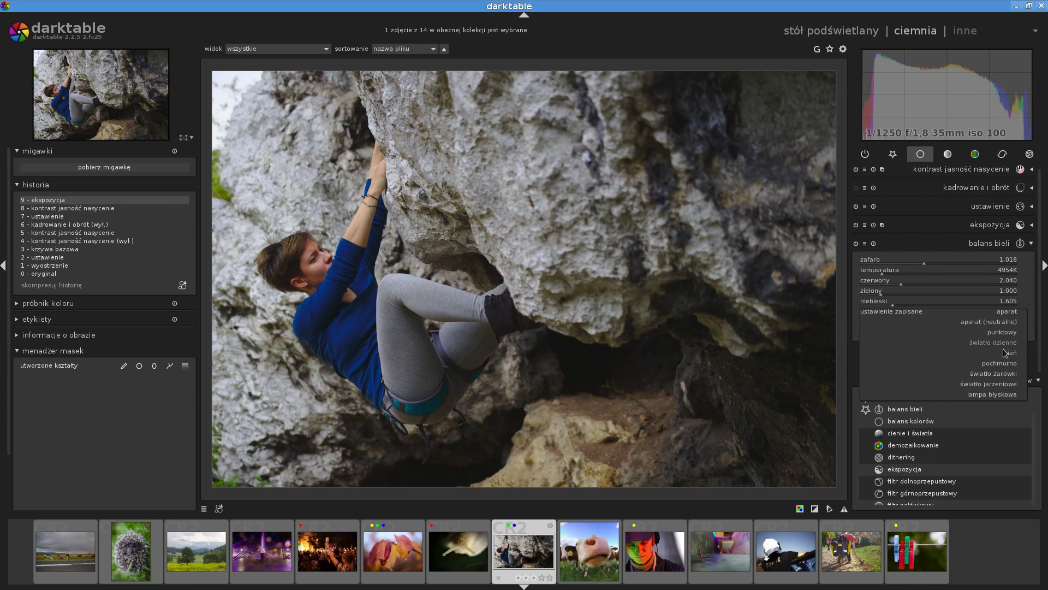
{"action": "left_click", "coordinate": [999, 364]}
{"action": "left_click", "coordinate": [999, 312]}
{"action": "left_click", "coordinate": [1001, 328]}
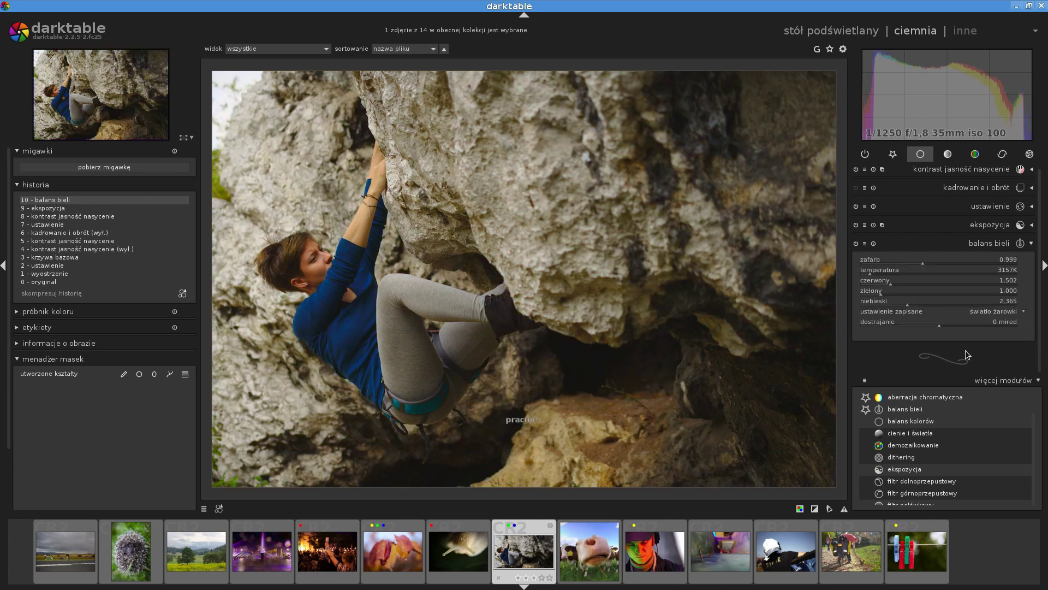
{"action": "left_click", "coordinate": [984, 314]}
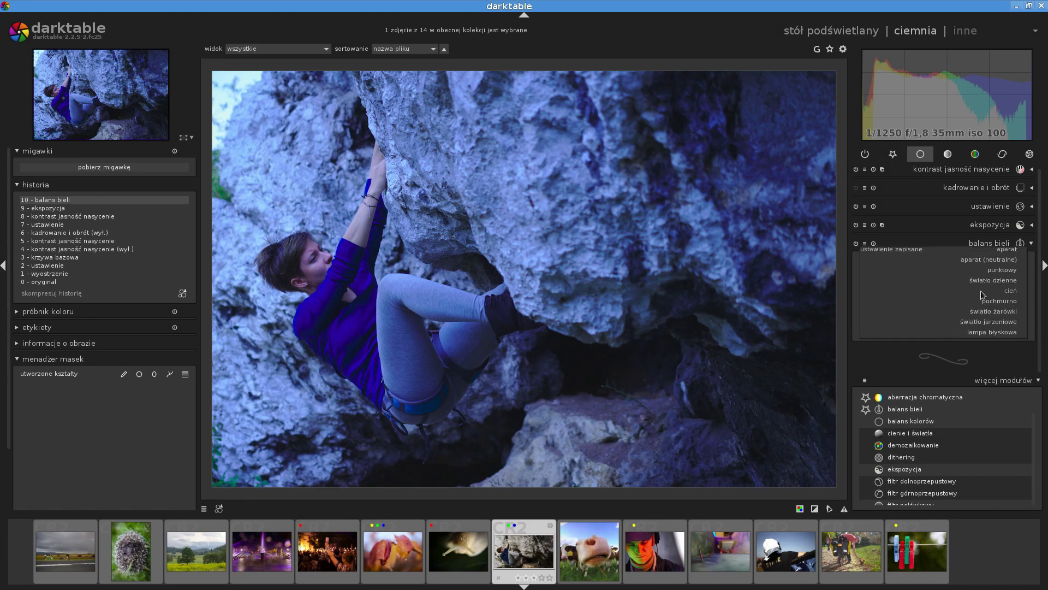
{"action": "left_click", "coordinate": [1005, 260]}
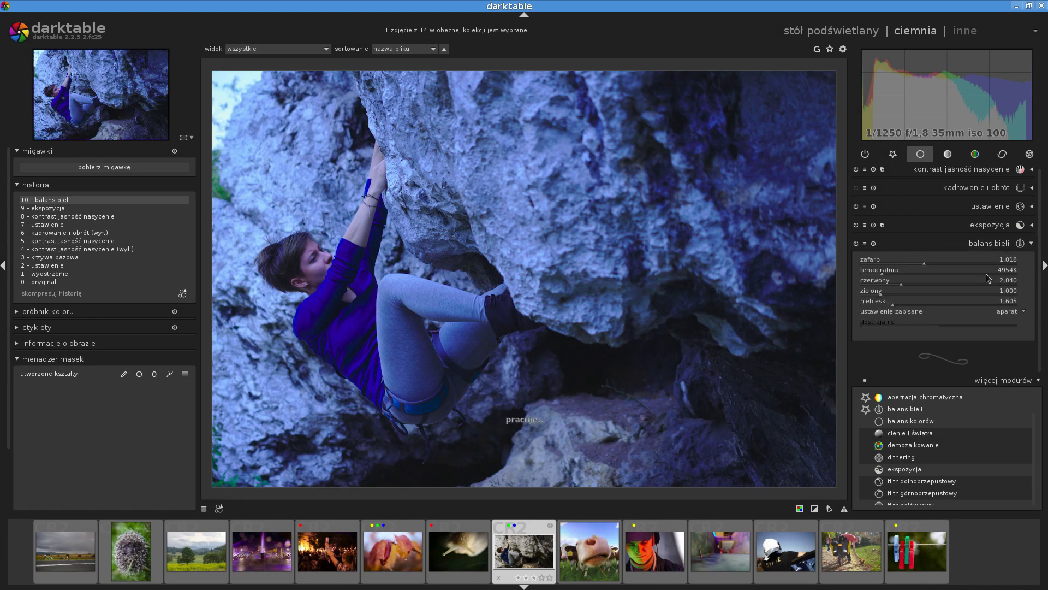
{"action": "left_click", "coordinate": [878, 273]}
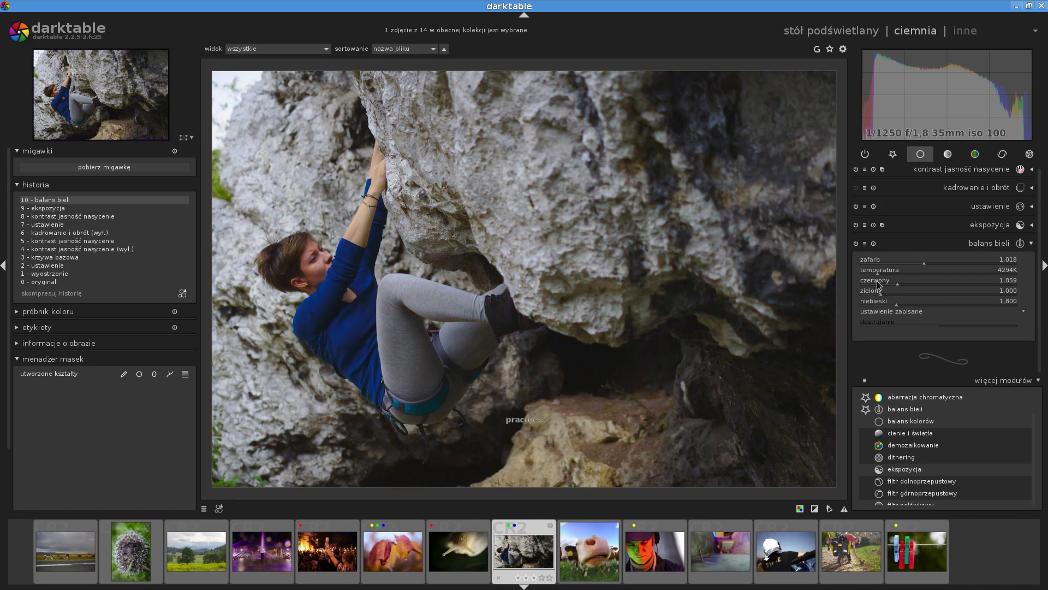
Adjust the white balance temperature and tint sliders to a neutral 5290K with tint 1.020.
{"action": "left_click", "coordinate": [888, 273]}
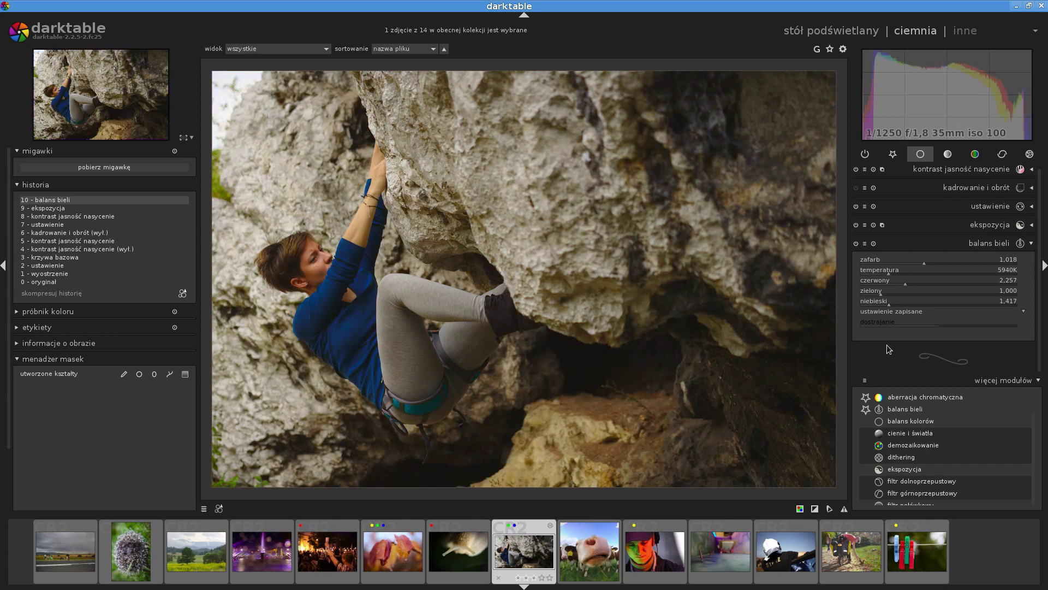
{"action": "left_click_drag", "start_coordinate": [927, 264], "coordinate": [889, 265]}
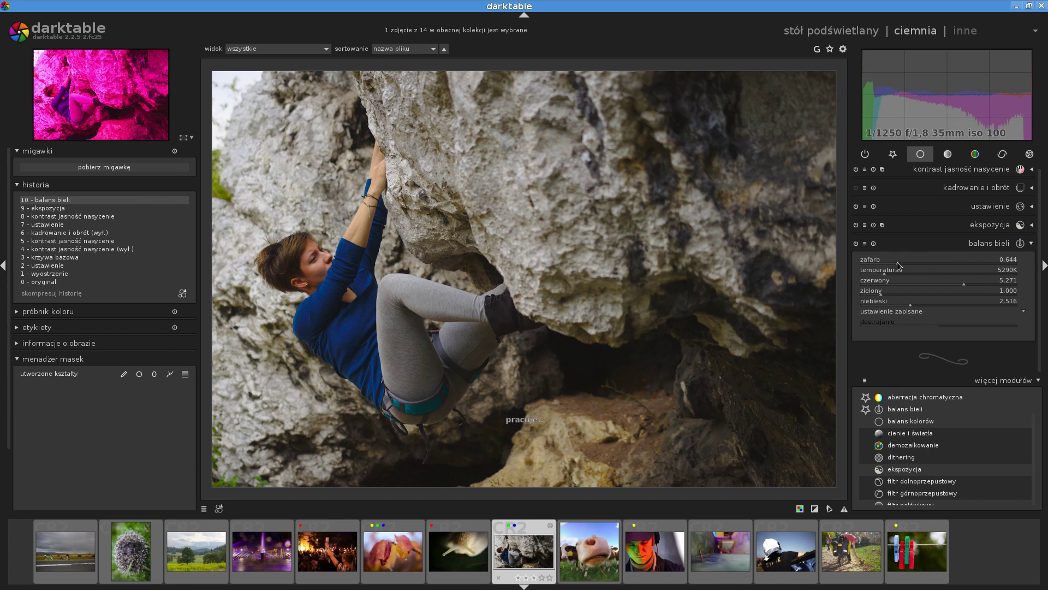
{"action": "left_click", "coordinate": [925, 264]}
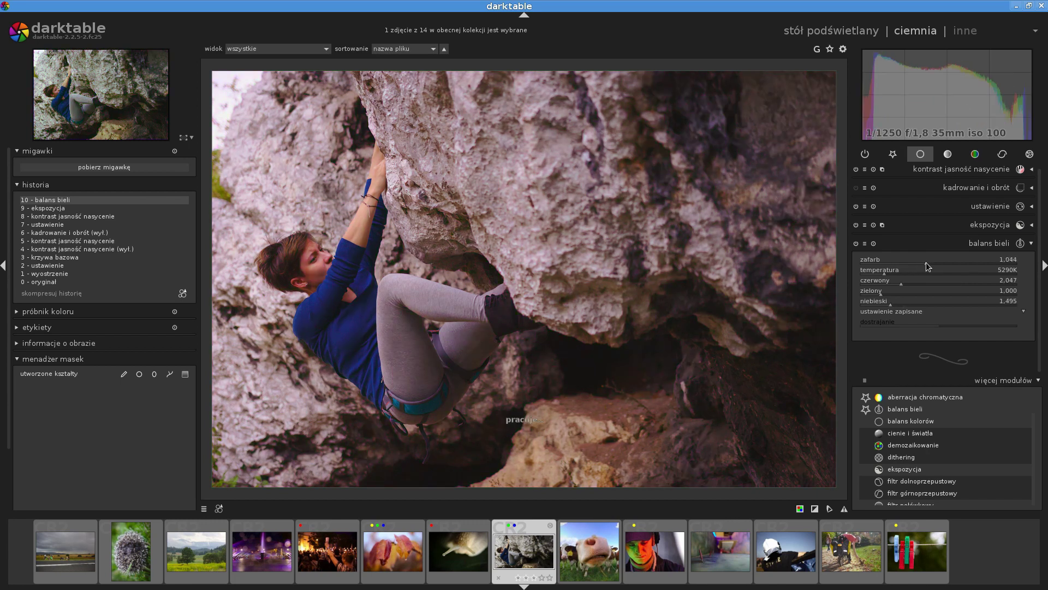
{"action": "left_click", "coordinate": [922, 262]}
{"action": "left_click", "coordinate": [1031, 380]}
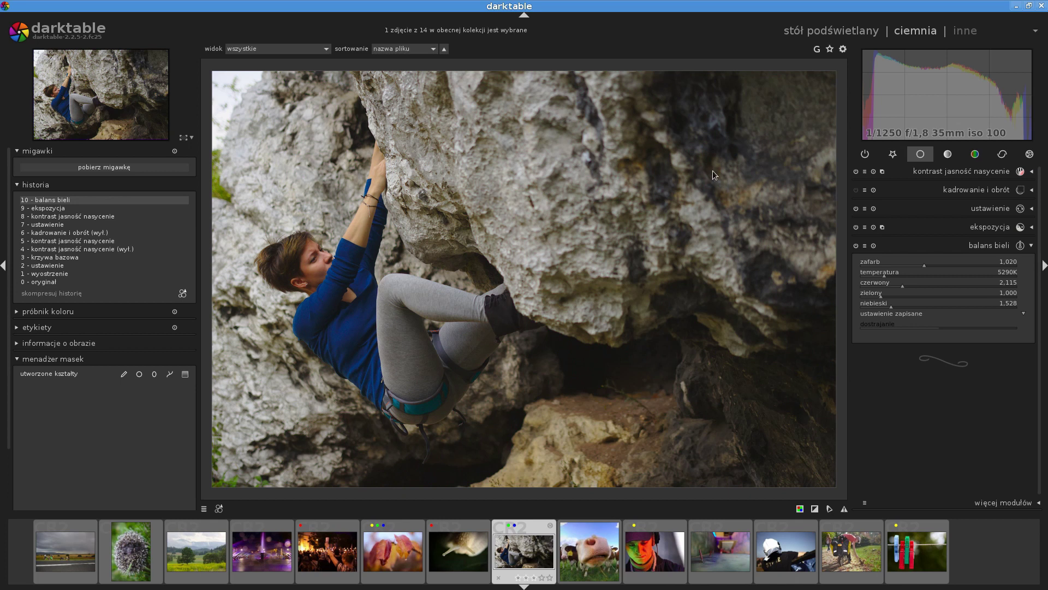
Hide the filmstrip to enlarge the climber photo.
{"action": "left_click", "coordinate": [959, 171]}
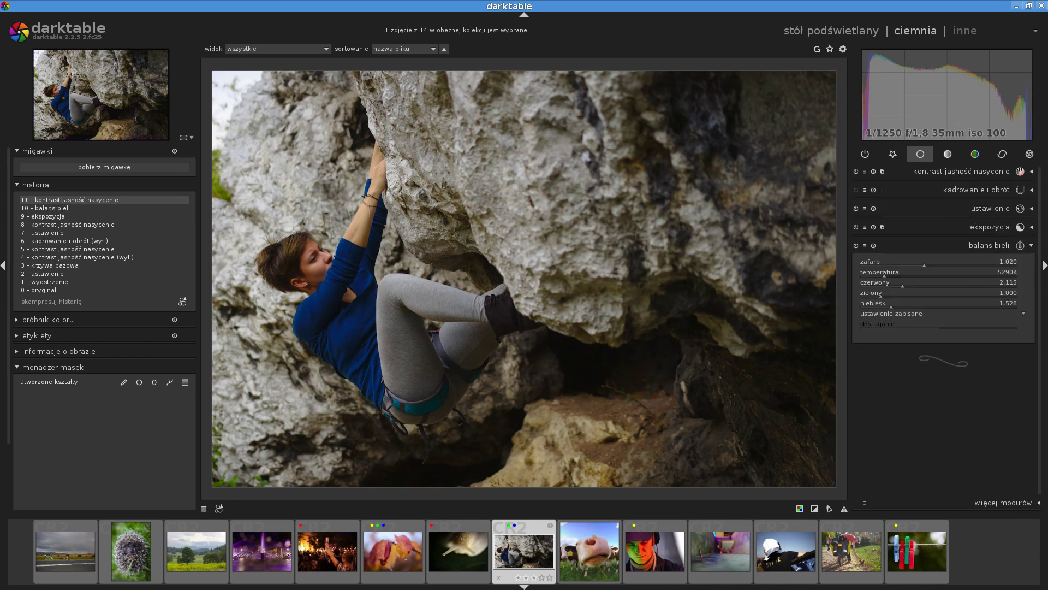
{"action": "left_click", "coordinate": [523, 586]}
{"action": "left_click", "coordinate": [535, 587]}
{"action": "left_click", "coordinate": [523, 587]}
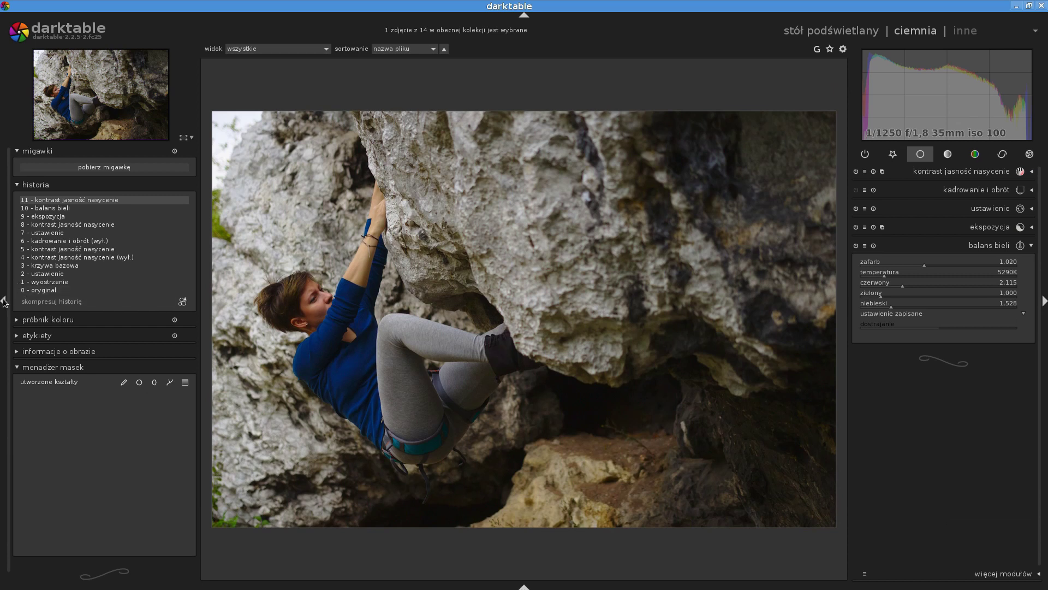
Return the history to step 5, contrast brightness saturation, before the white-balance edit.
{"action": "left_click", "coordinate": [4, 301]}
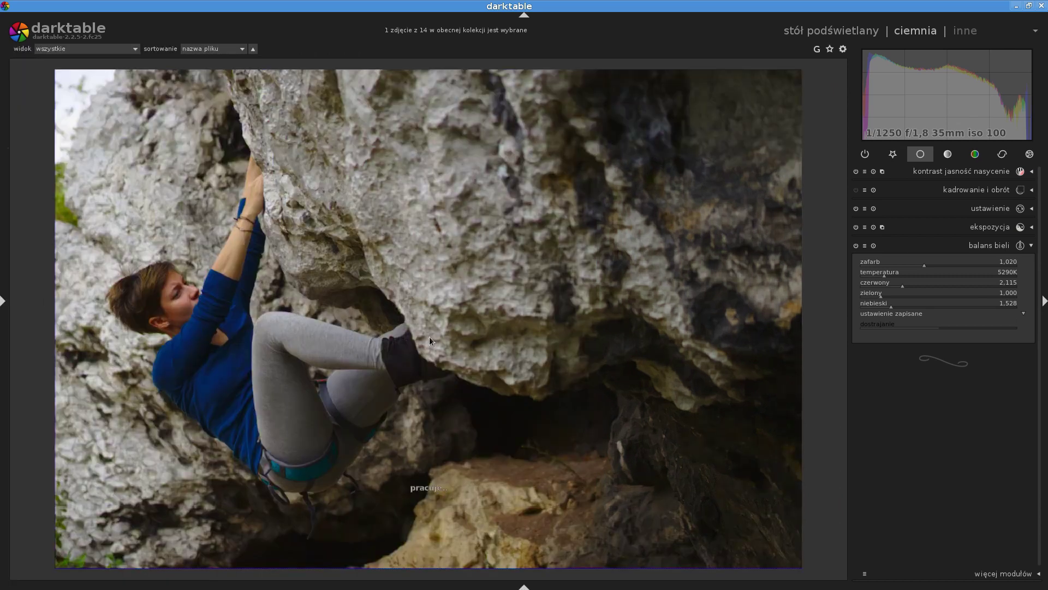
{"action": "left_click", "coordinate": [3, 300]}
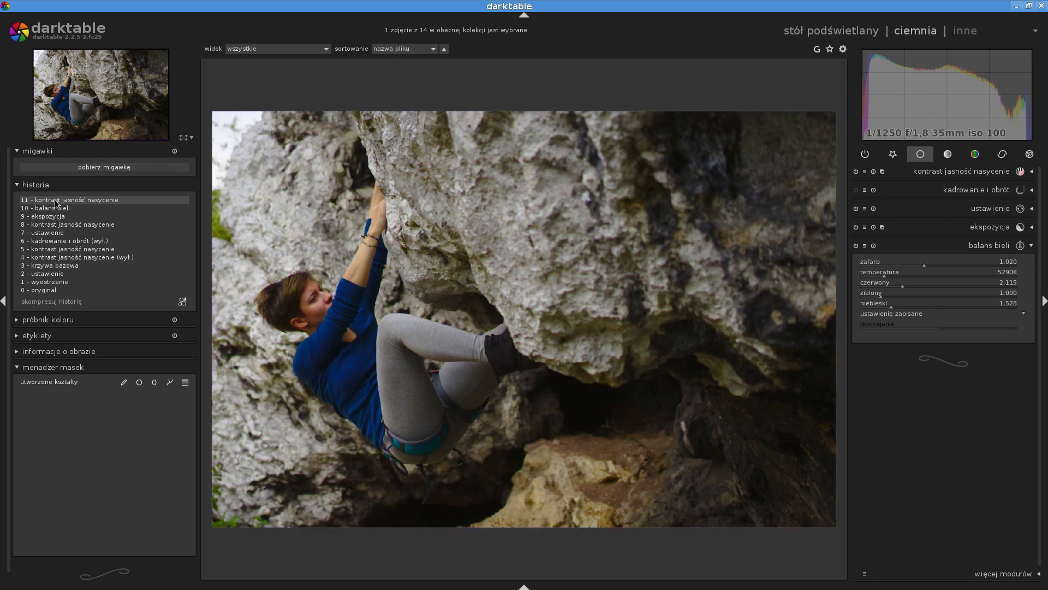
{"action": "left_click", "coordinate": [60, 249]}
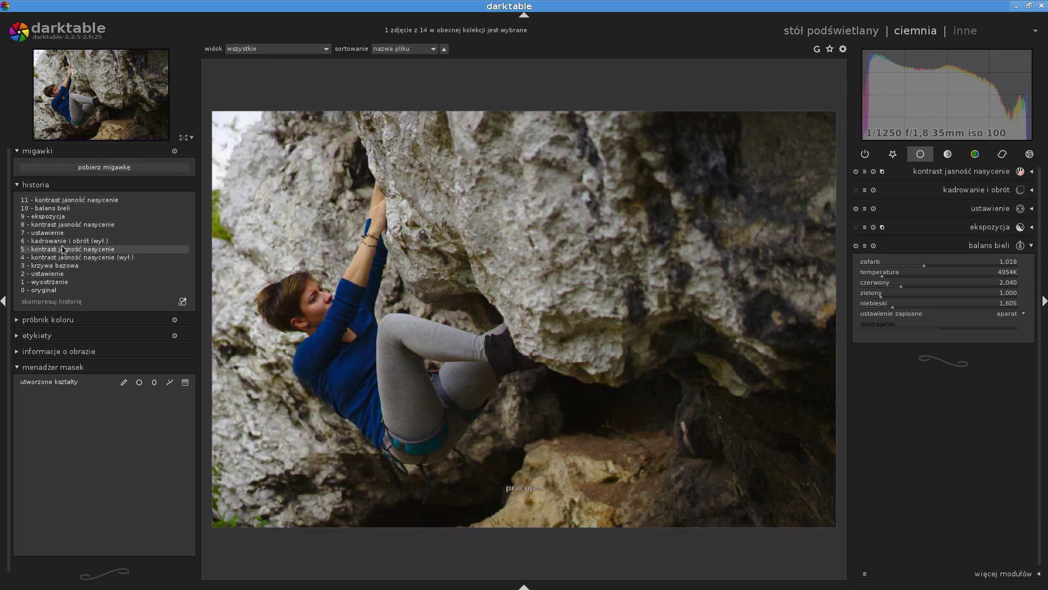